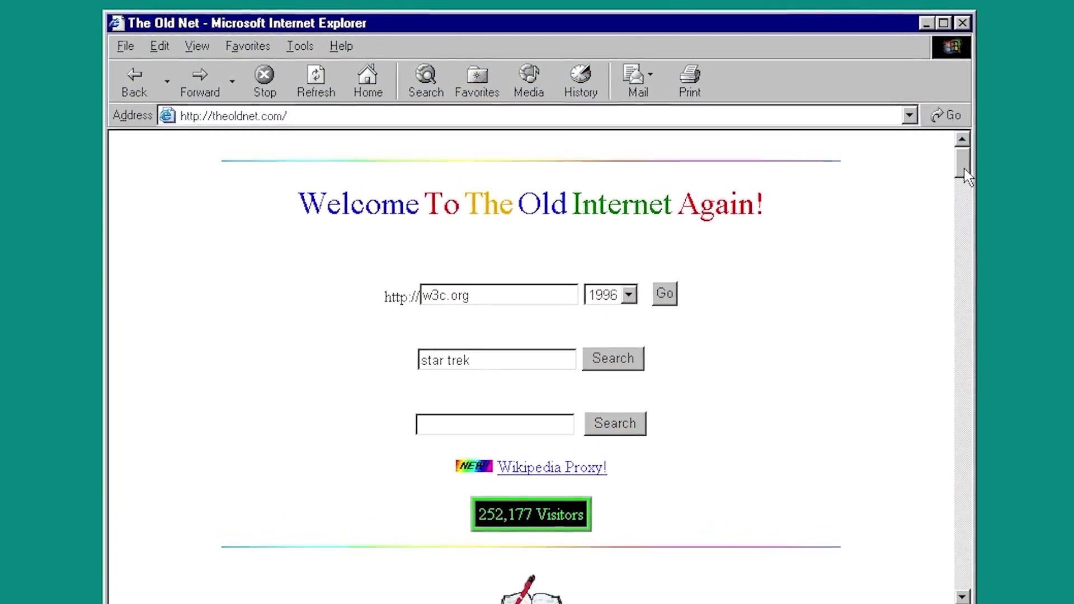
Bring the Mypal official website tab into view in Internet Explorer, beside the K-Meleon tabs
left_click_drag(964, 169, 972, 228)
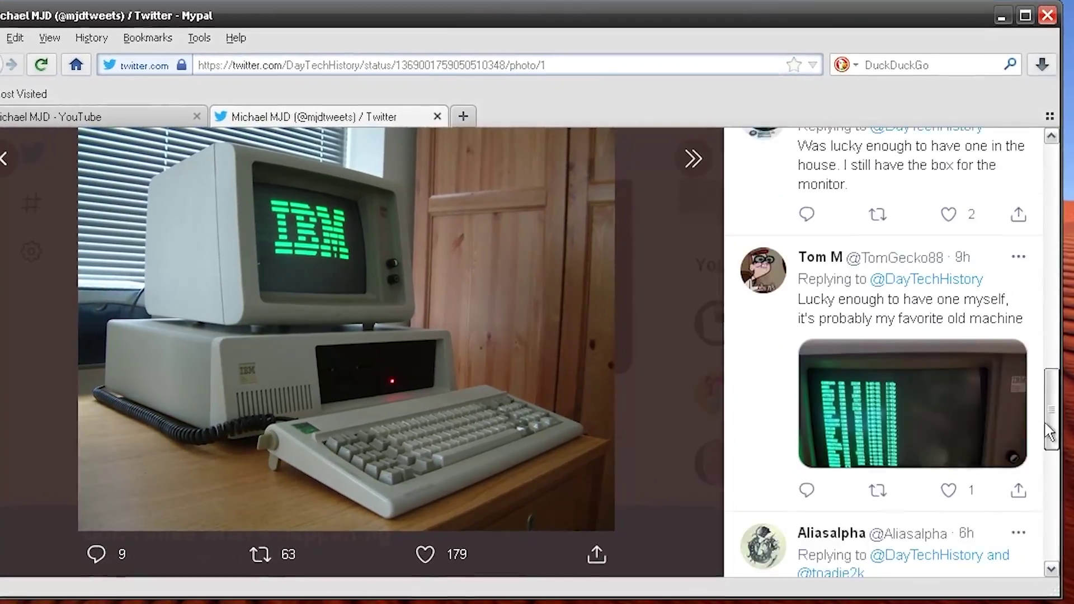
Scroll the Mypal website down and back up
scroll(1012, 336, "down", 2)
scroll(1035, 192, "up", 6)
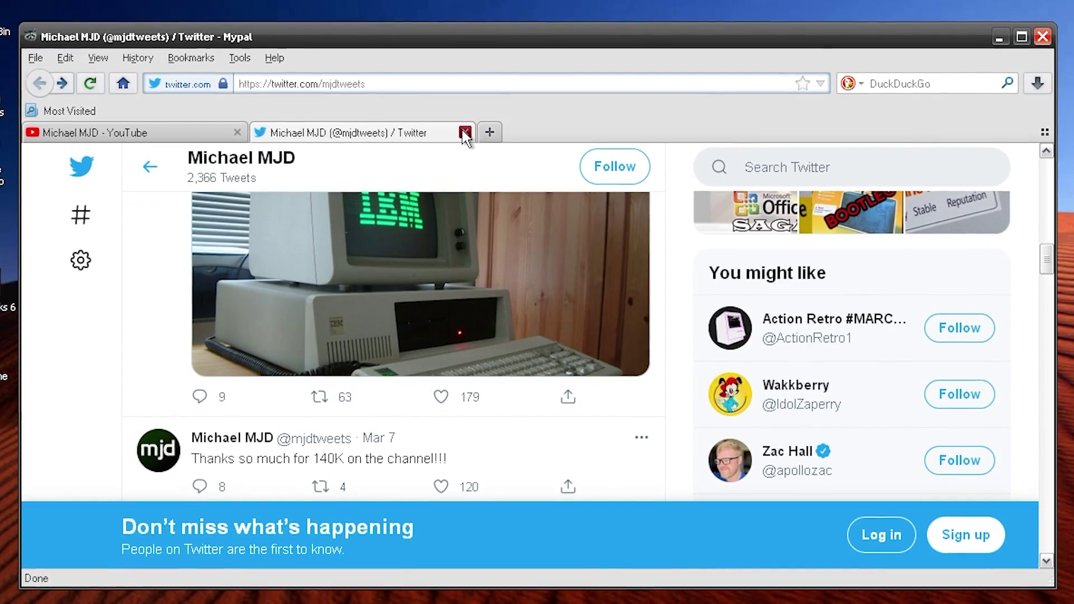
left_click(464, 132)
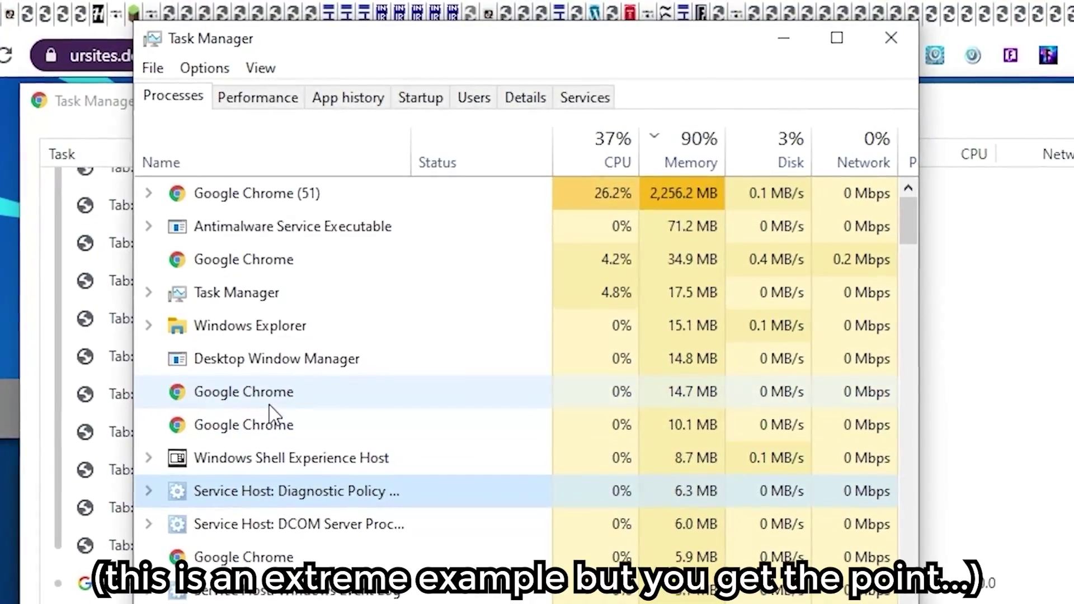
Bring Internet Explorer with the Mypal official website back on screen
left_click(270, 401)
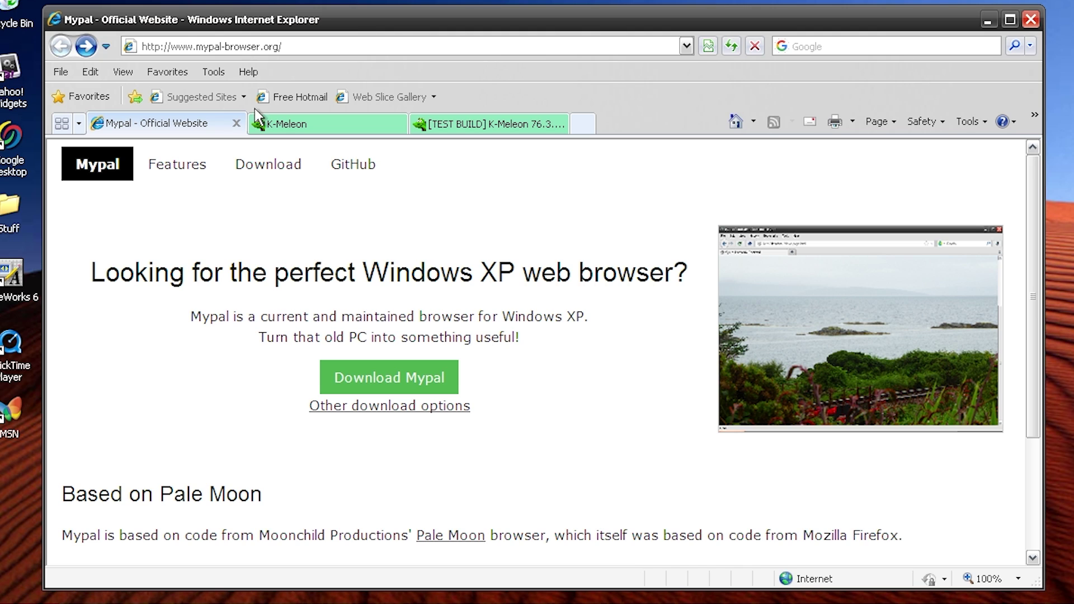
Reposition the browser, look over the download options, and return to the Mypal home page
mouse_move(430, 23)
left_mouse_down()
mouse_move(455, 7)
mouse_move(443, 33)
mouse_move(436, 24)
left_mouse_up()
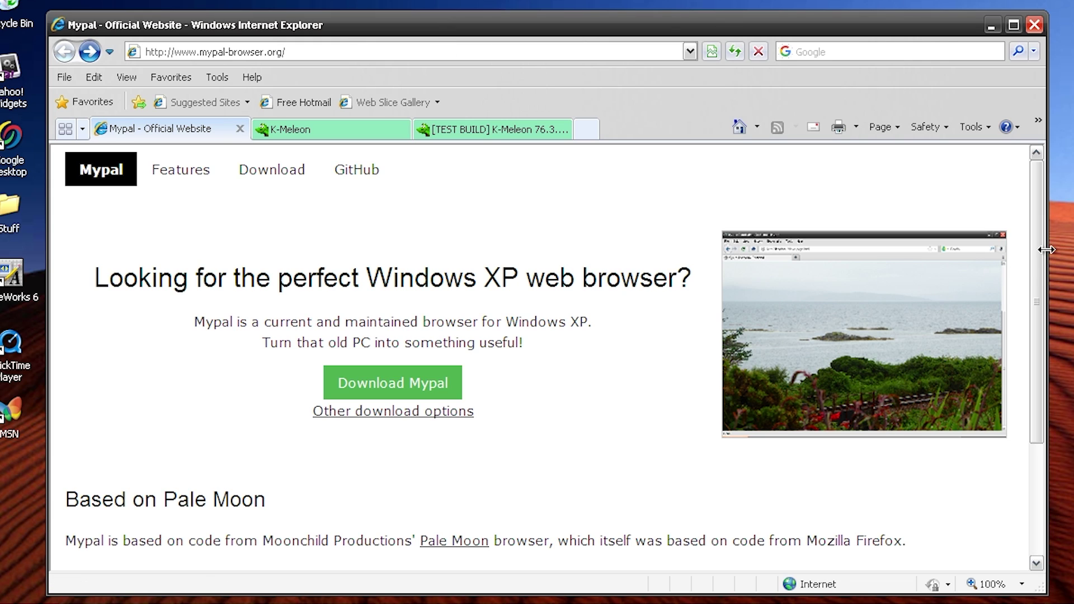
mouse_move(1037, 254)
left_mouse_down()
mouse_move(1018, 378)
mouse_move(1040, 235)
left_mouse_up()
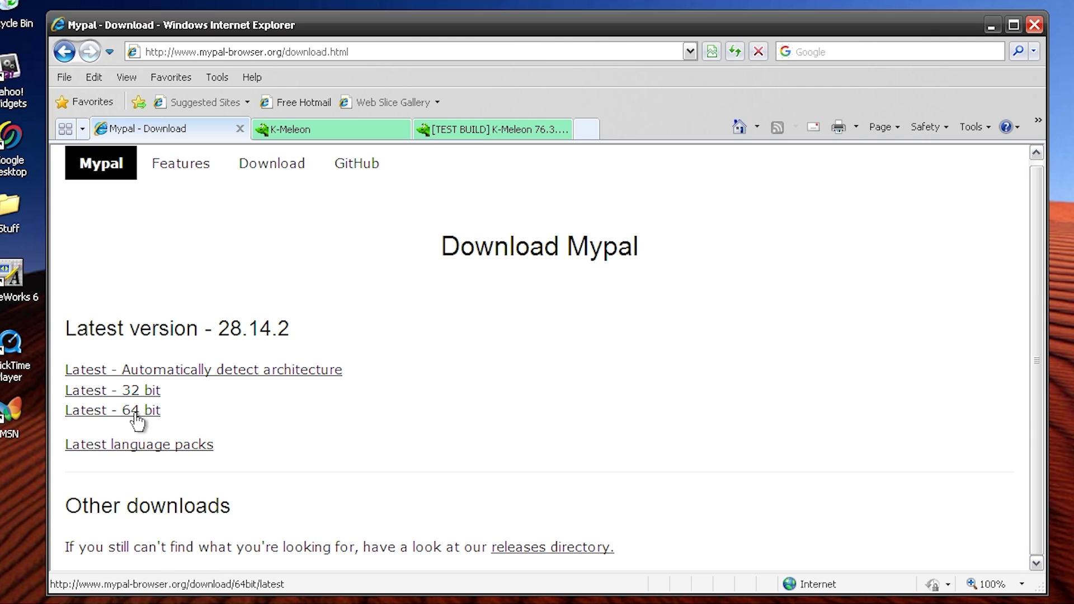
left_click(122, 172)
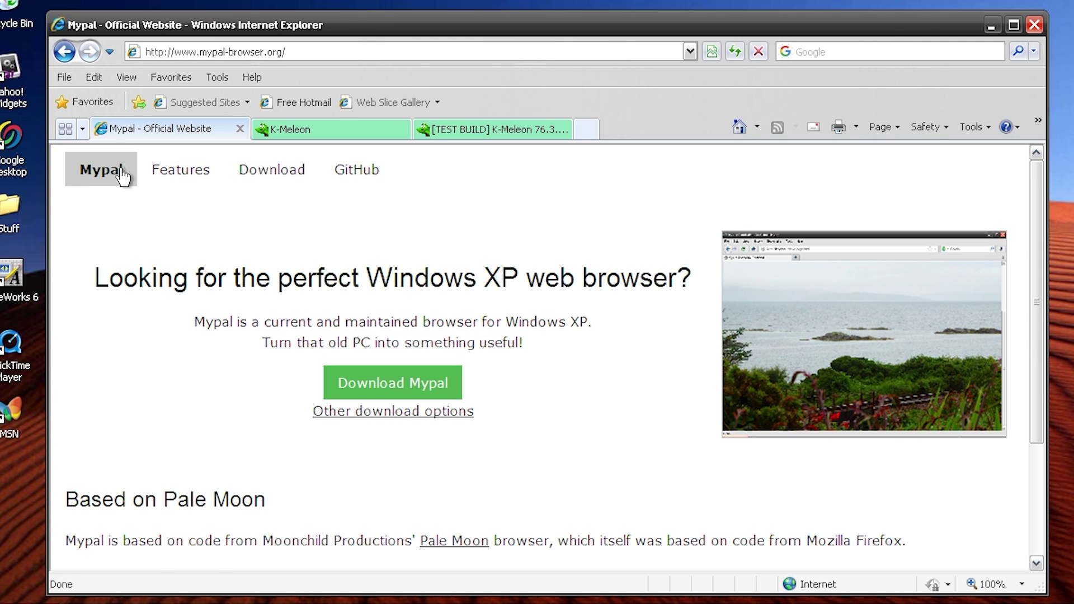
scroll(250, 350, "down", 3)
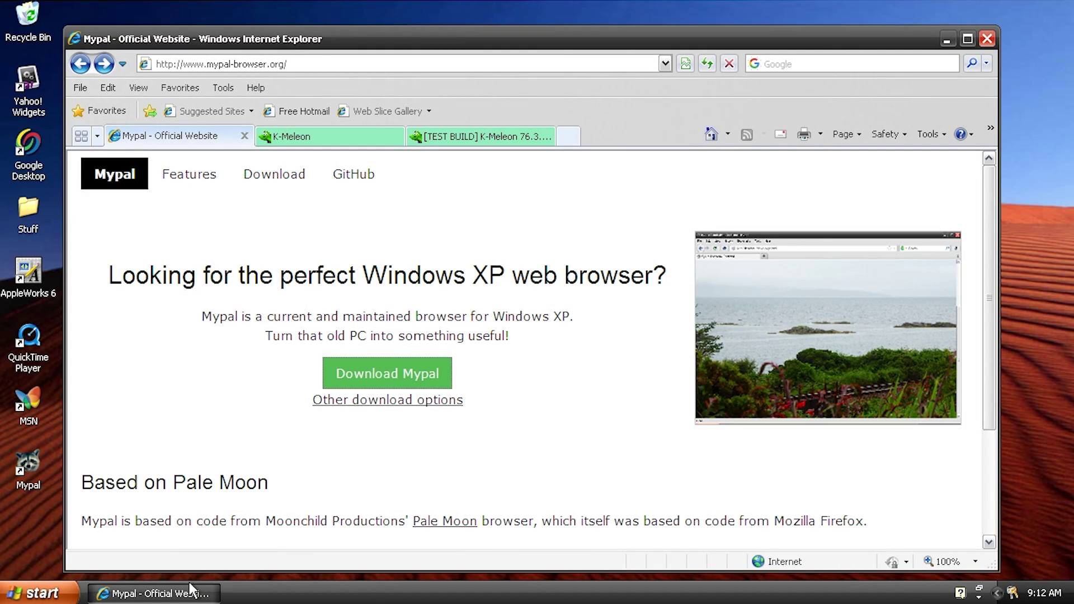
Minimize Internet Explorer and review DuckDuckGo's TLS 1.3 connection details in Page Info
left_click(189, 583)
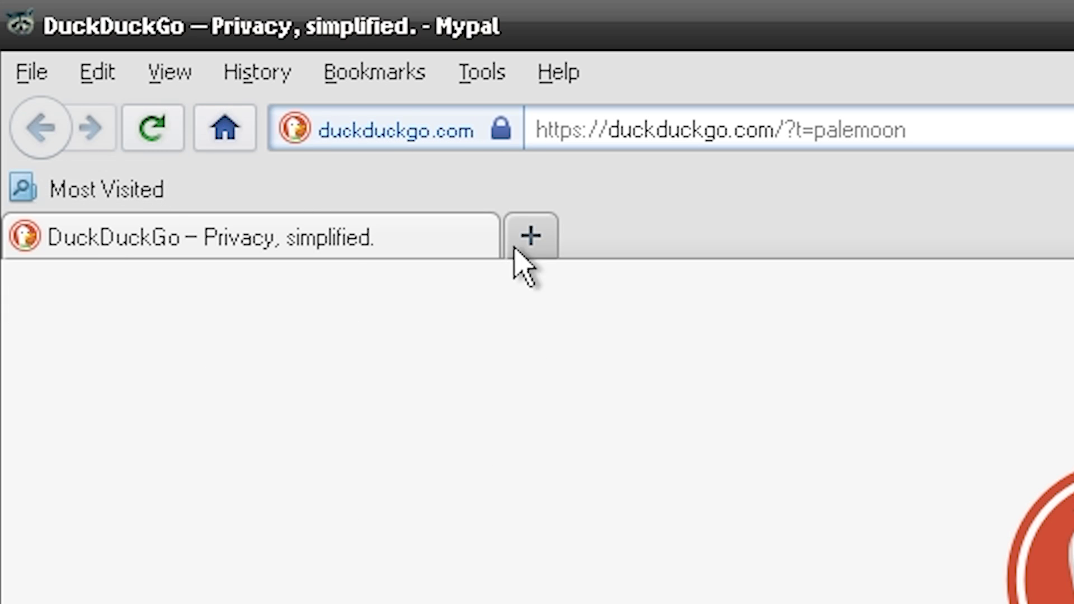
left_click(395, 134)
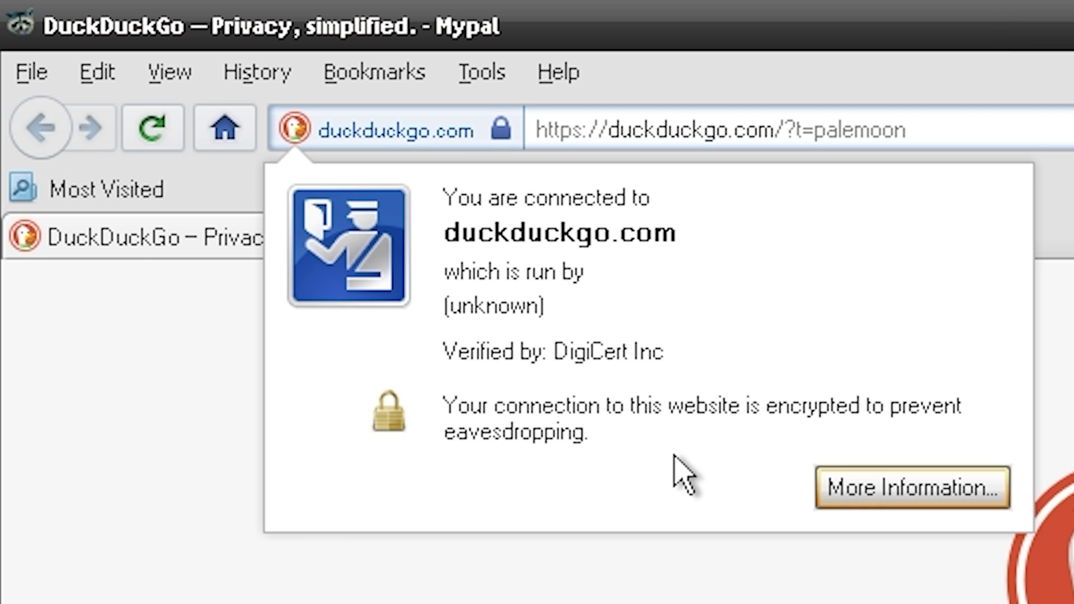
left_click(862, 487)
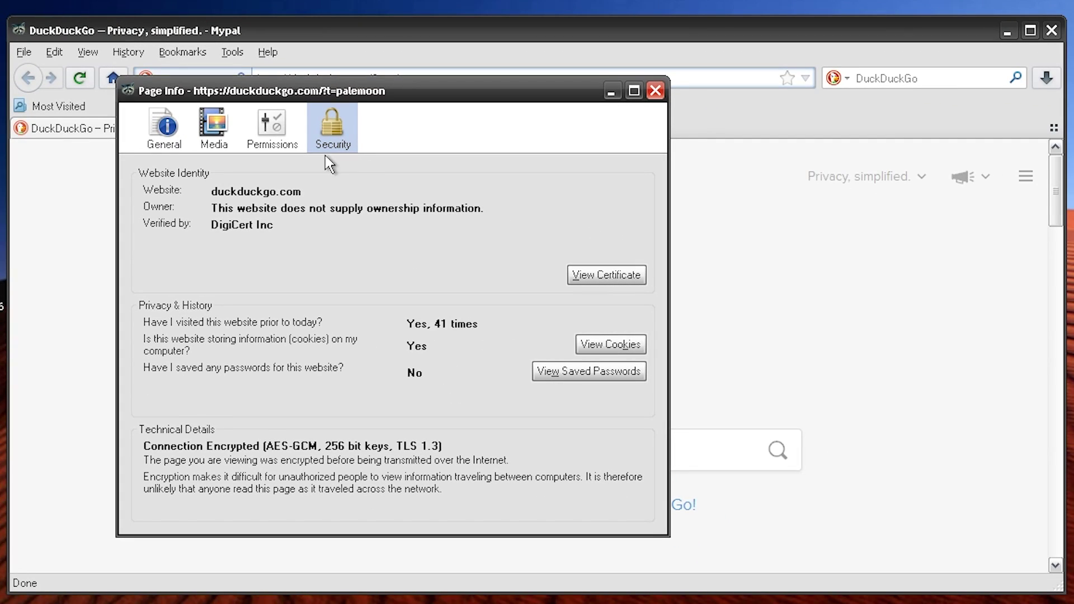
left_click_drag(366, 103, 307, 58)
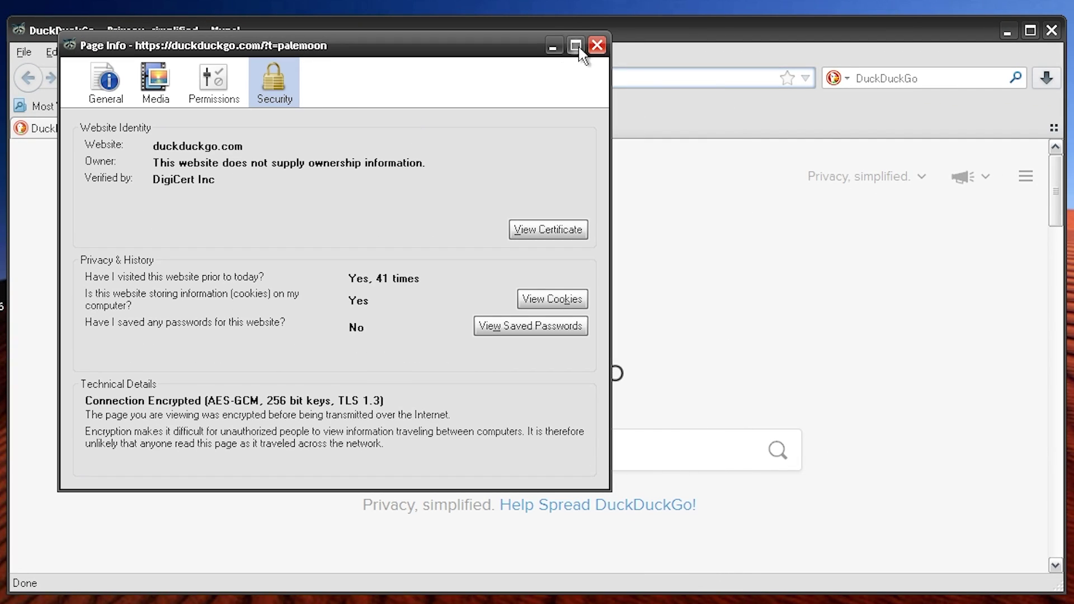
left_click(598, 46)
Dismiss the site identity summary and open a new blank tab in Mypal
left_click(215, 83)
left_click(214, 83)
left_click(254, 129)
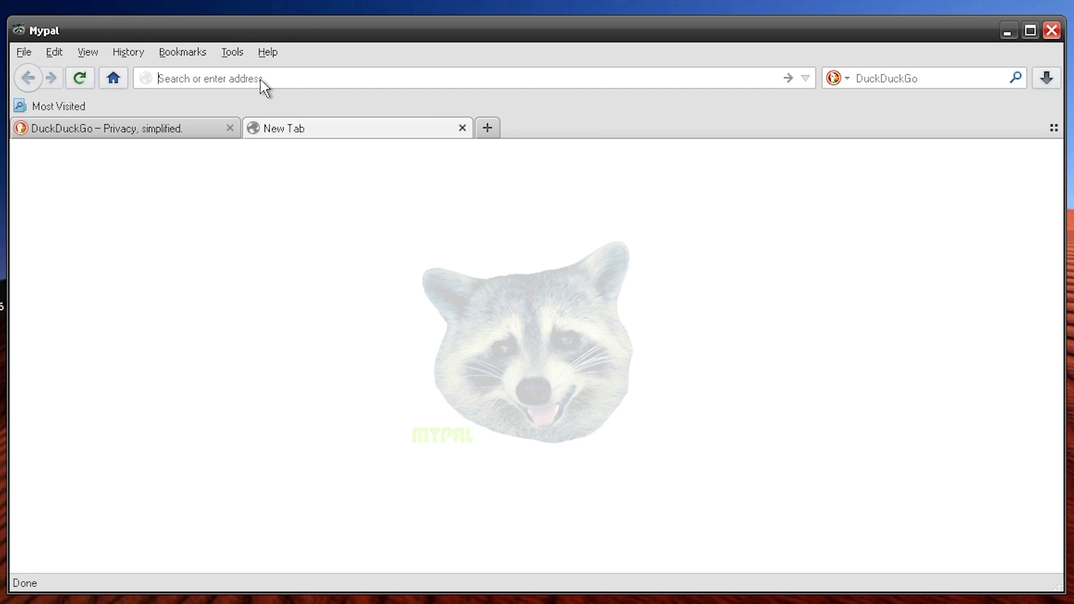
Open the Mypal GitHub project page from the About Mypal dialog
left_click(267, 52)
left_click(288, 193)
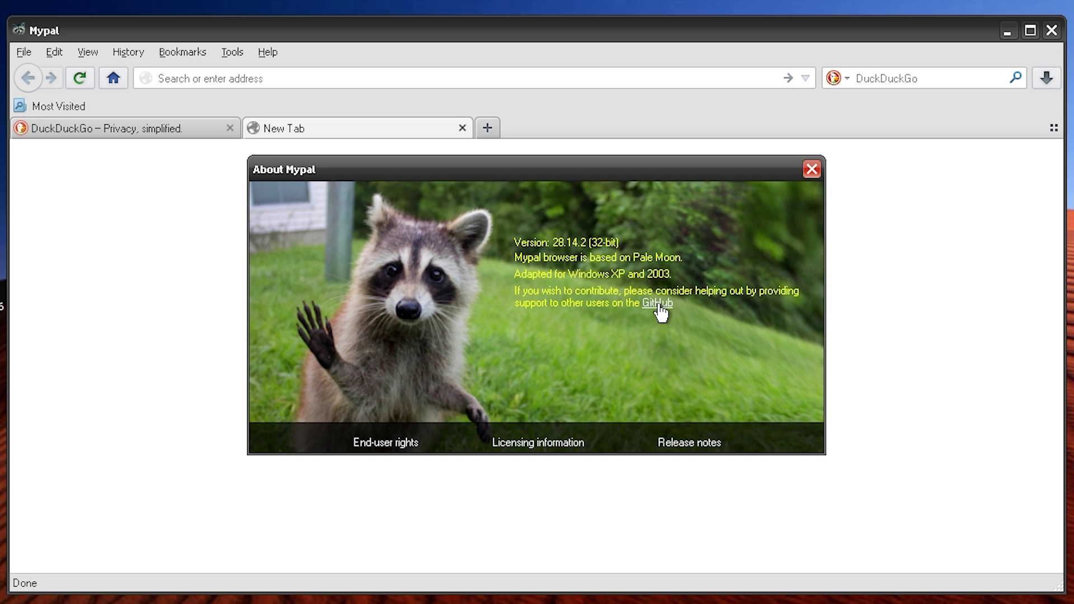
left_click(658, 304)
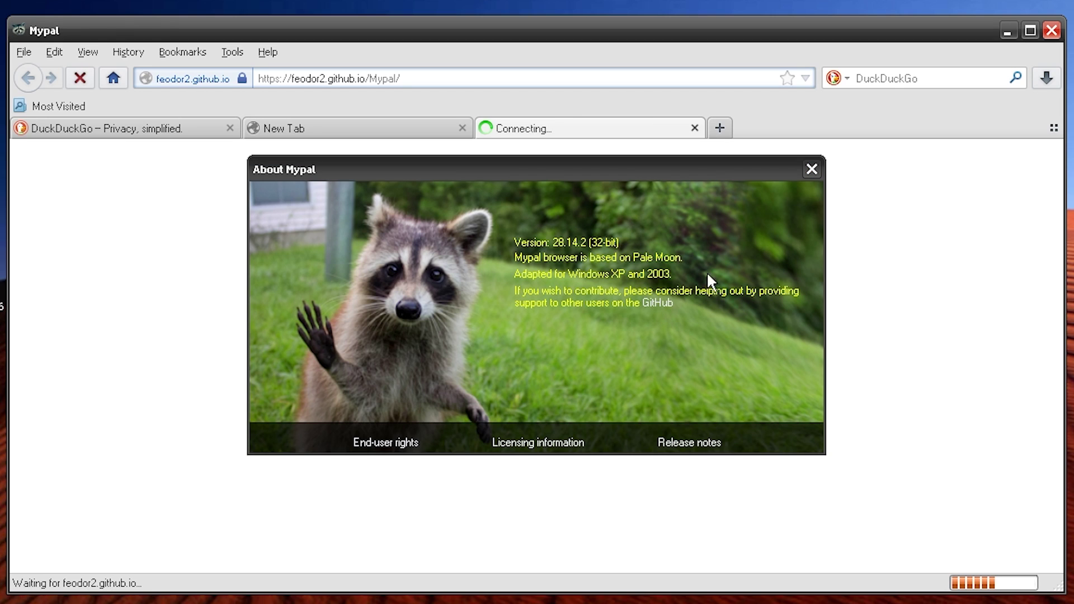
left_click(812, 168)
Check the GitHub release 29.0.1 against the installed 28.14.2 shown in About Mypal
scroll(885, 231, "down", 2)
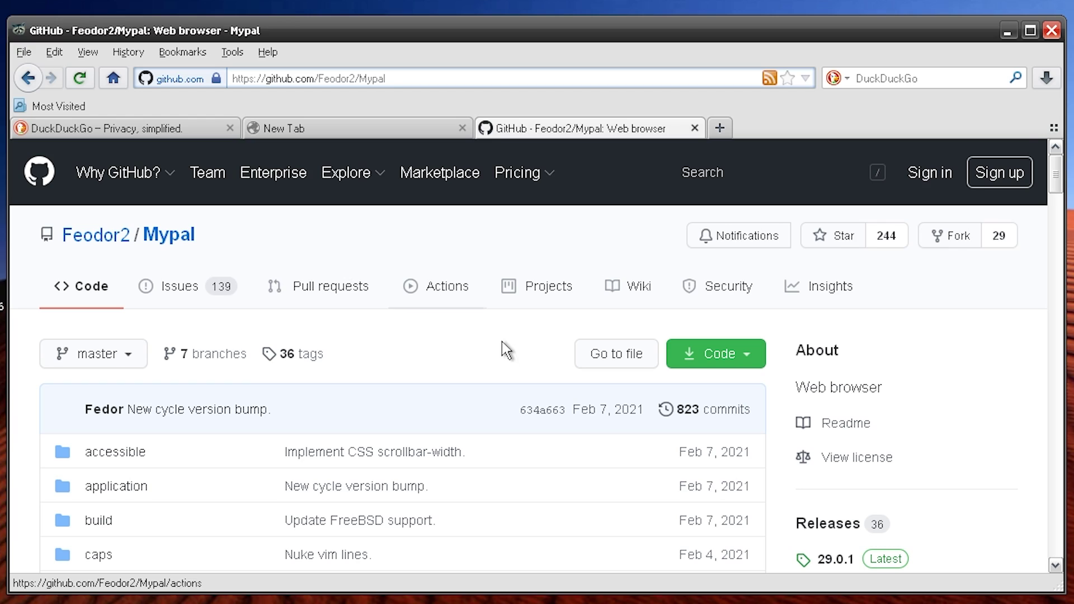
scroll(501, 342, "down", 2)
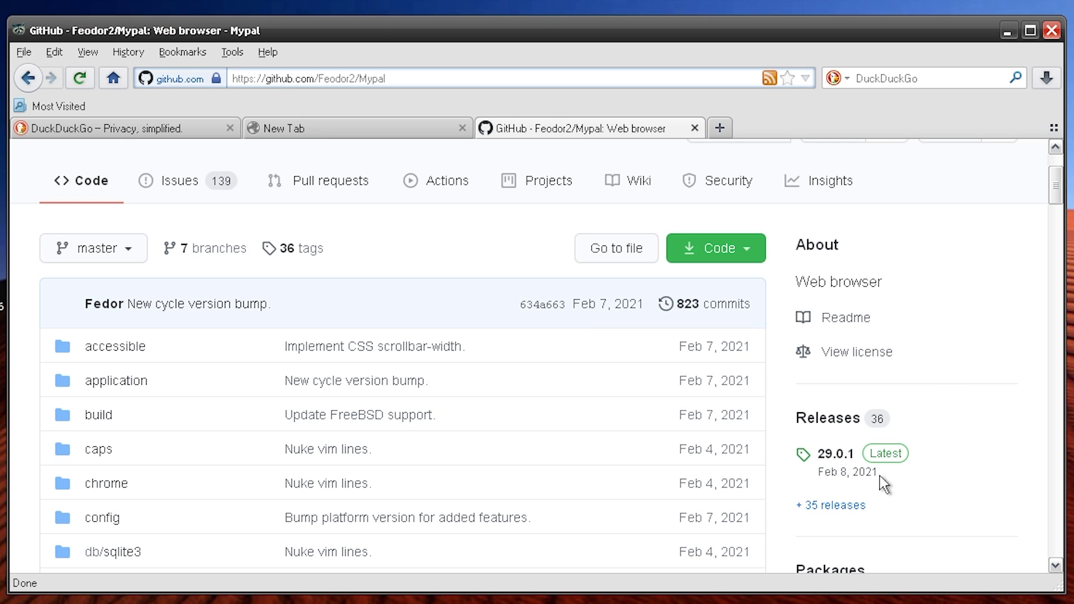
left_click(267, 52)
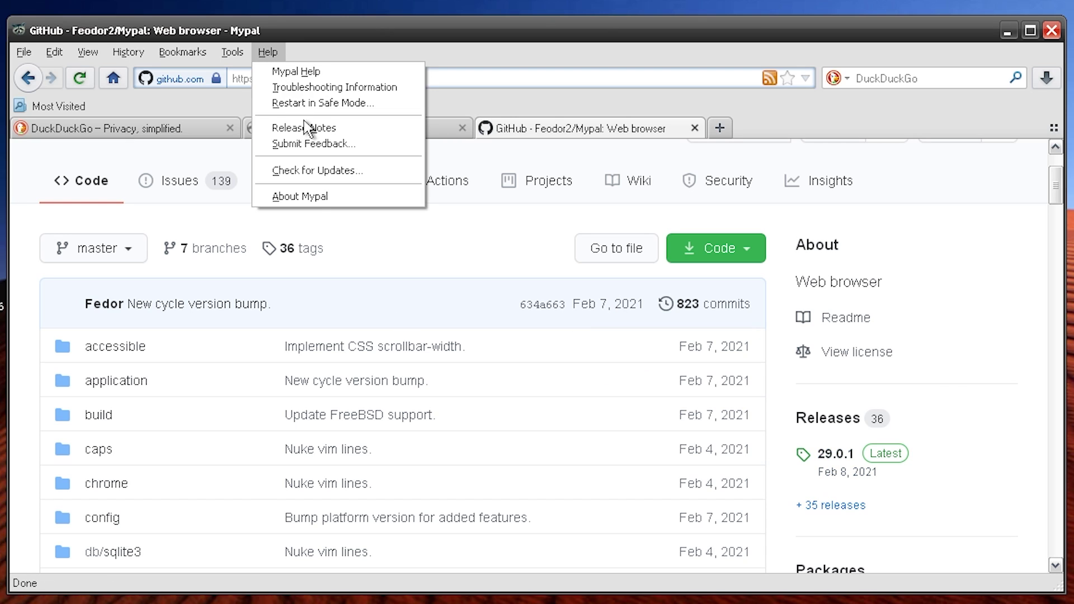
left_click(311, 197)
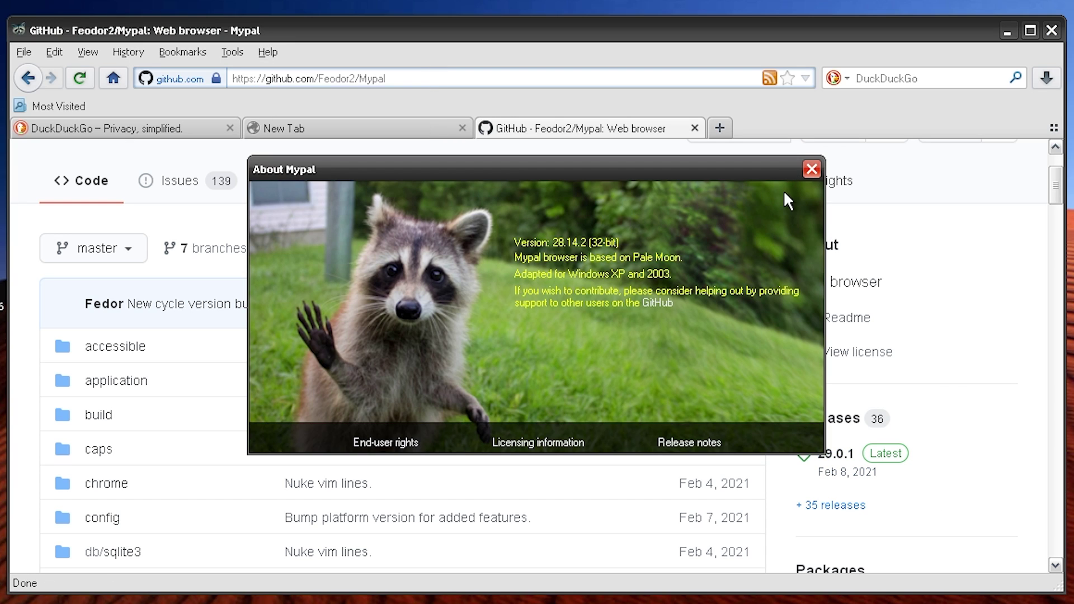
left_click(811, 169)
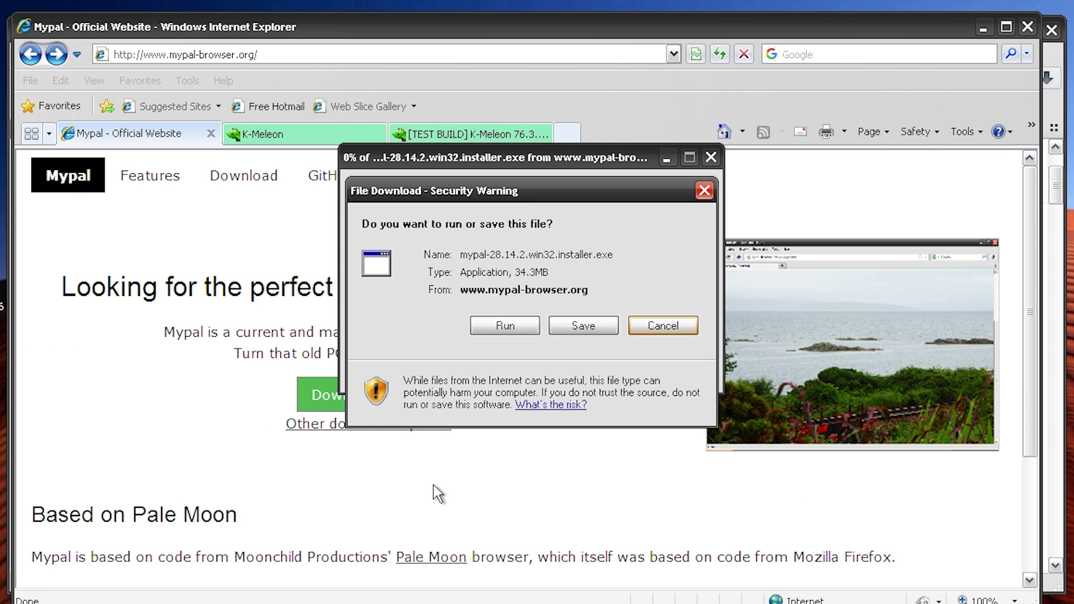
Cancel the installer download and load the about: page in the blank tab
left_click(704, 196)
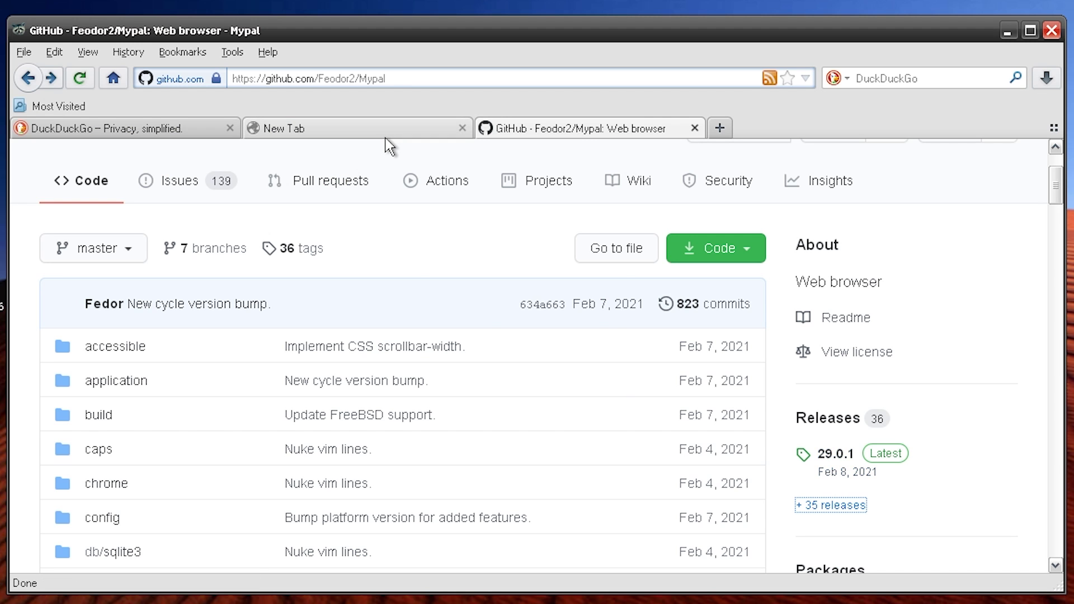
left_click(389, 130)
type("about")
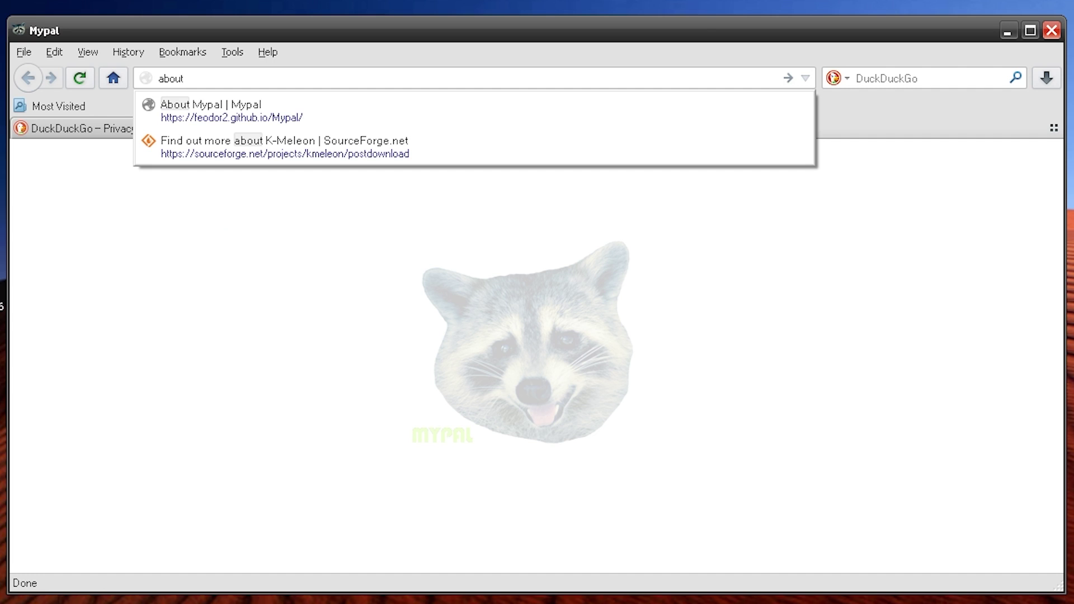
type(":")
key("Return")
scroll(439, 249, "down", 10)
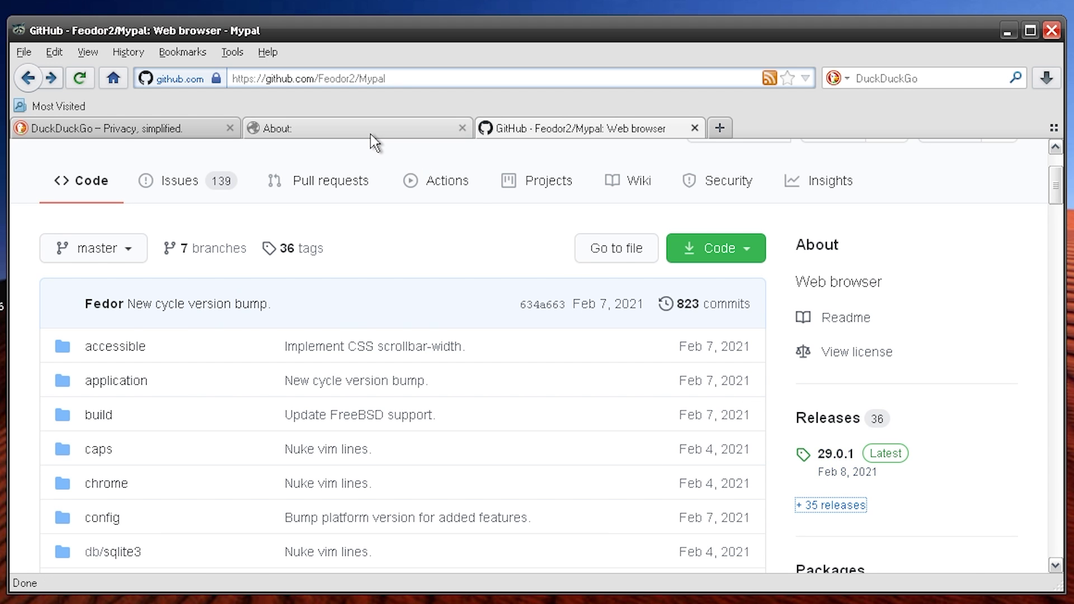
Review the about: version window, then close it and the extra tabs
left_click(371, 129)
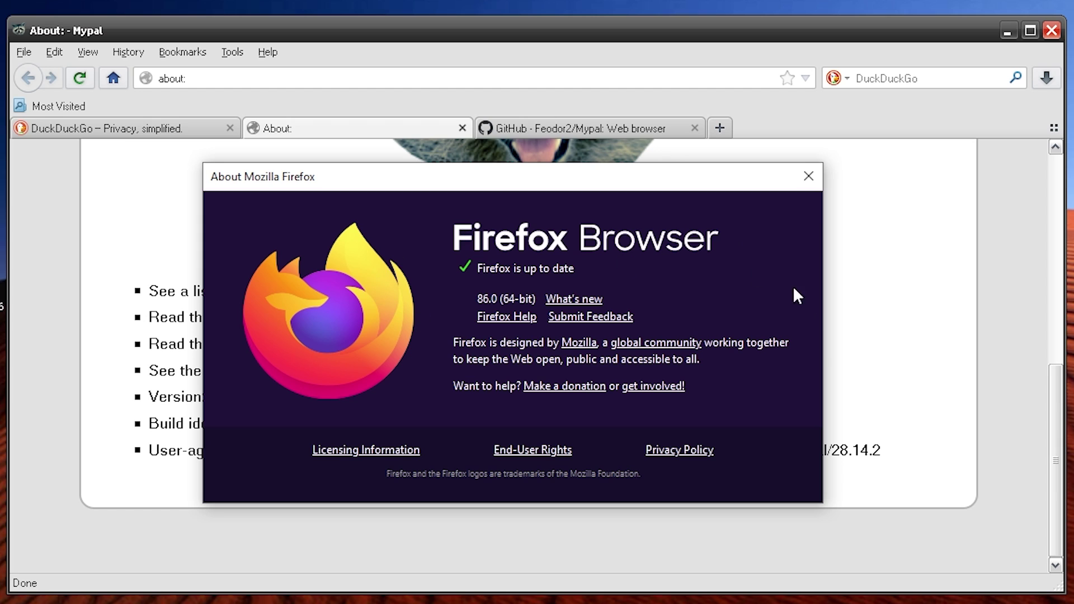
left_click_drag(382, 185, 612, 216)
key("Escape")
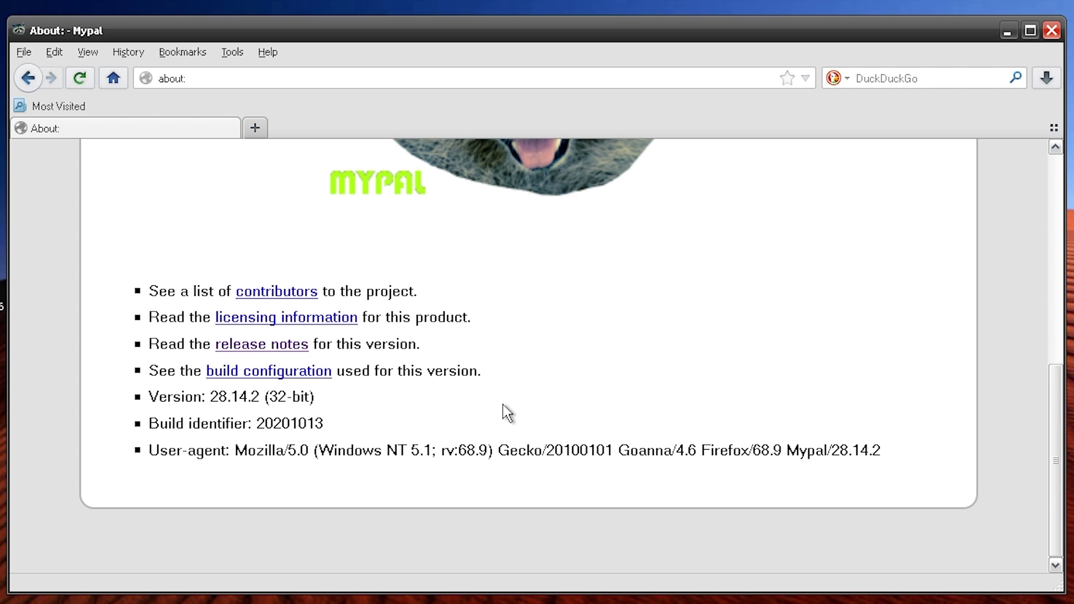
Load the YouTube channel page using the 'mjd' shortcut
scroll(448, 279, "up", 7)
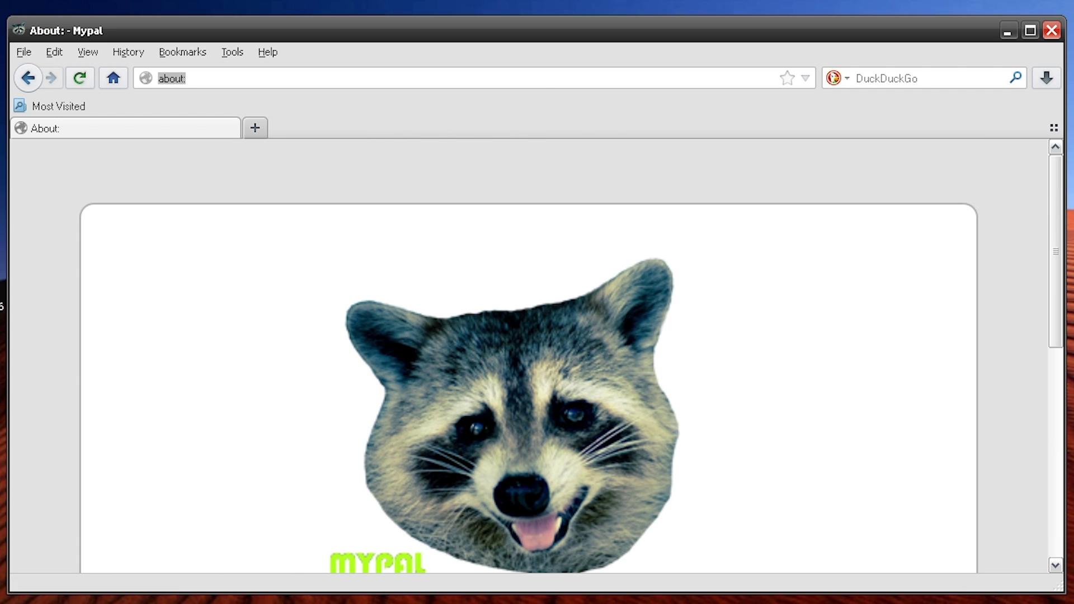
type("mjd.yt/")
key("Return")
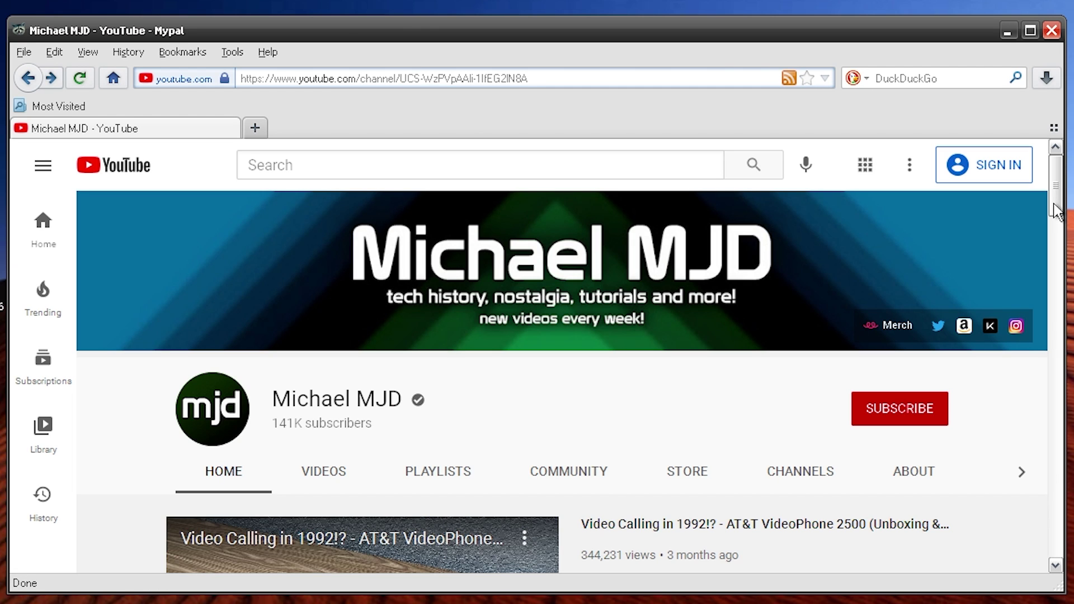
Watch the featured video fullscreen, expand the Doom comment's replies, and enter twitter.com/mjdtweets
left_click_drag(1055, 211, 1068, 250)
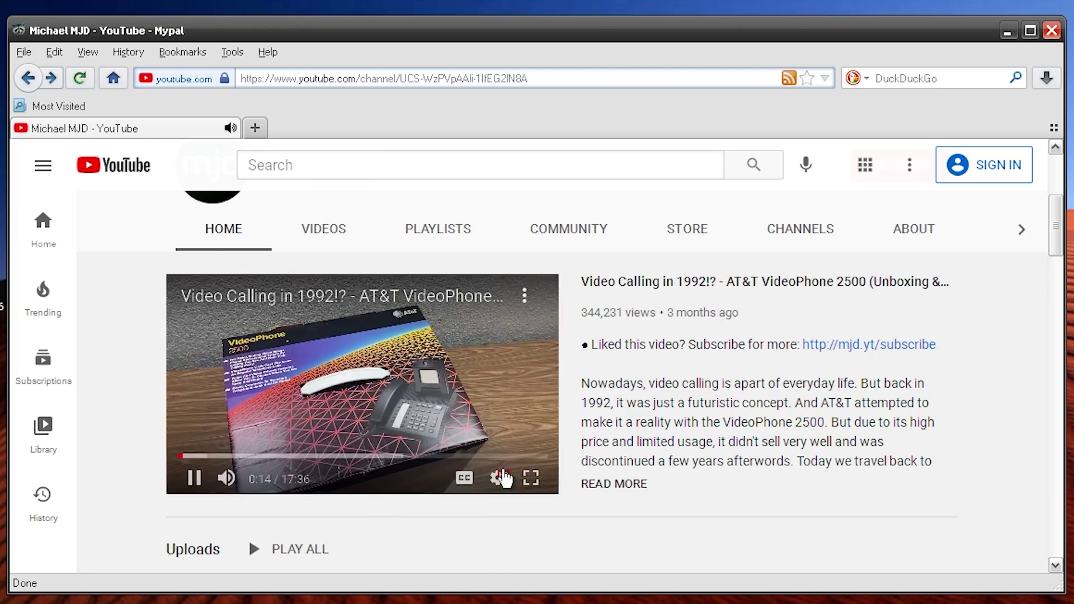
left_click(530, 477)
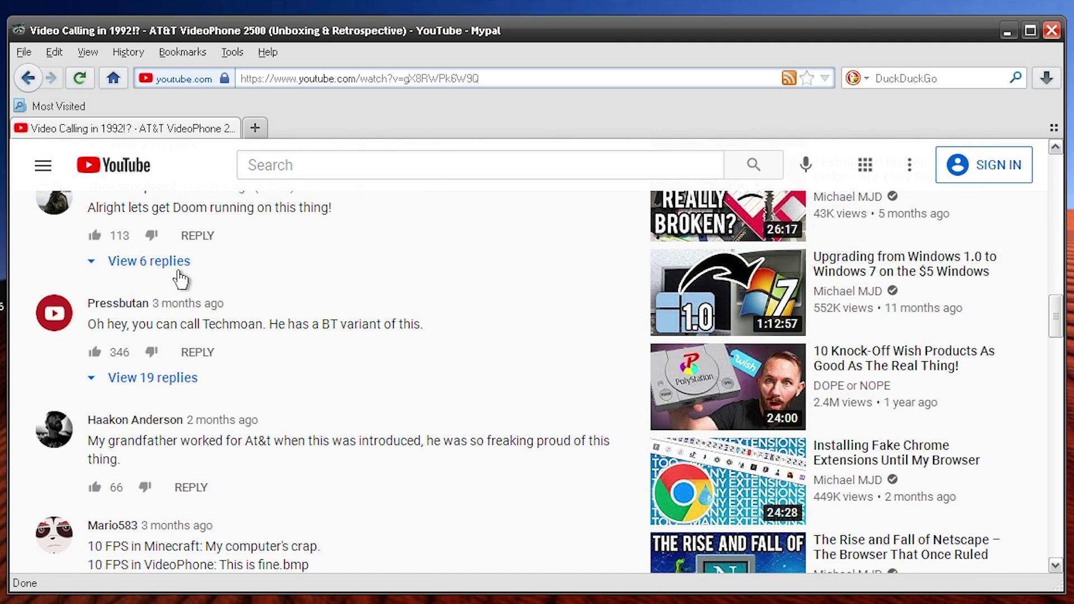
left_click(180, 278)
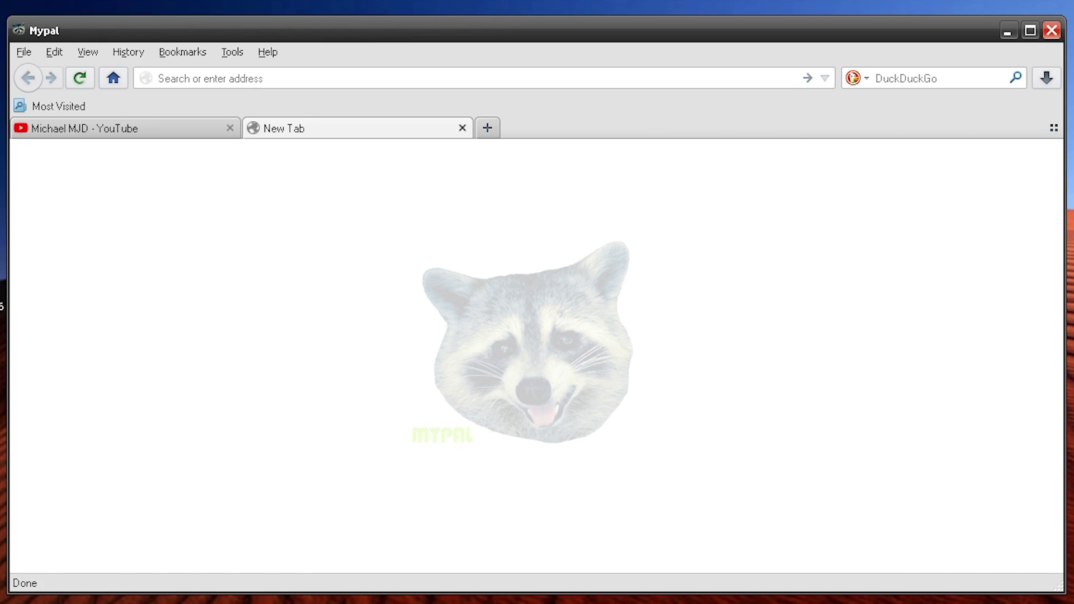
type("twitter.com/m")
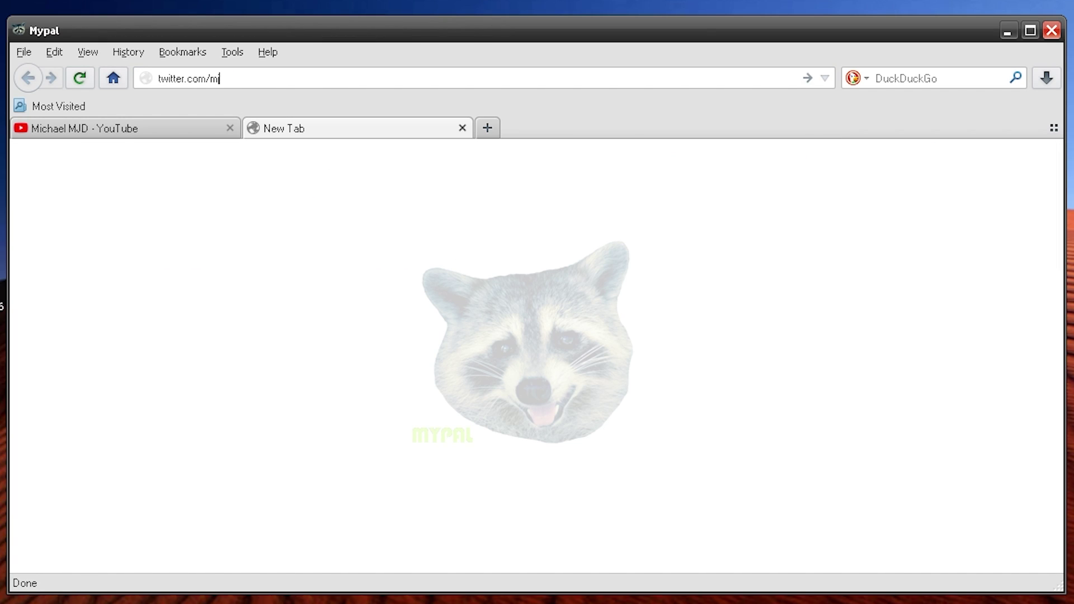
type("jdtweets")
Load twitter.com/mjdtweets, view the IBM photo tweet, then close the Twitter tab
key("Return")
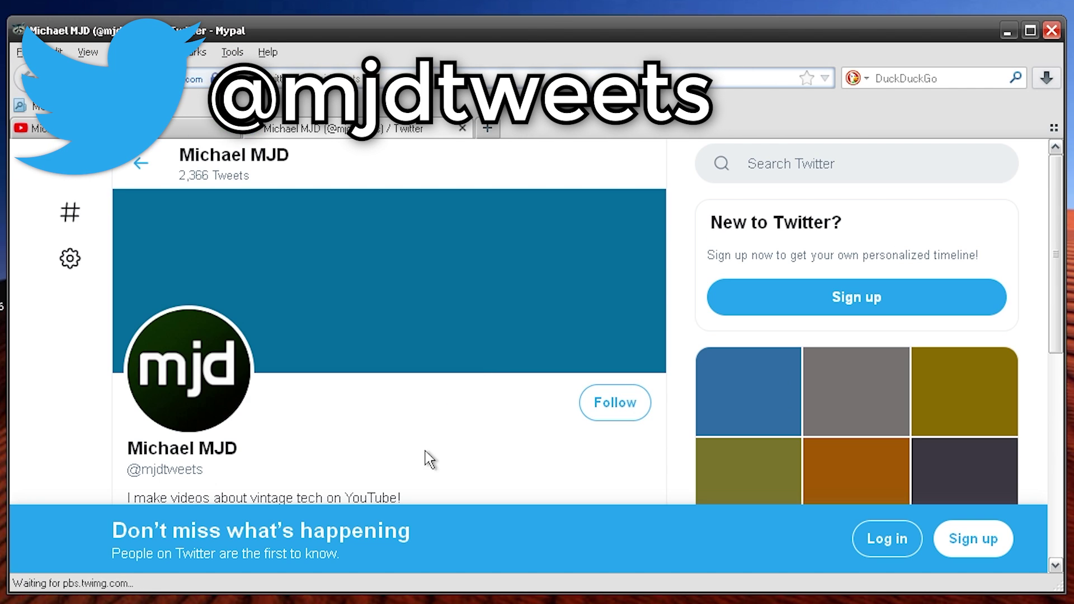
scroll(383, 278, "down", 2)
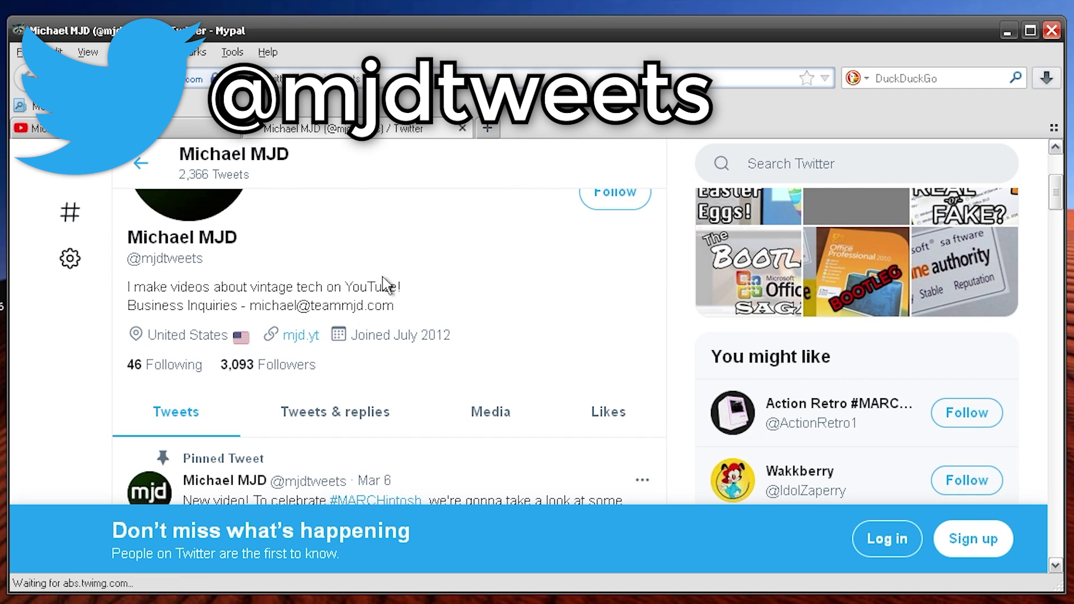
scroll(383, 291, "down", 4)
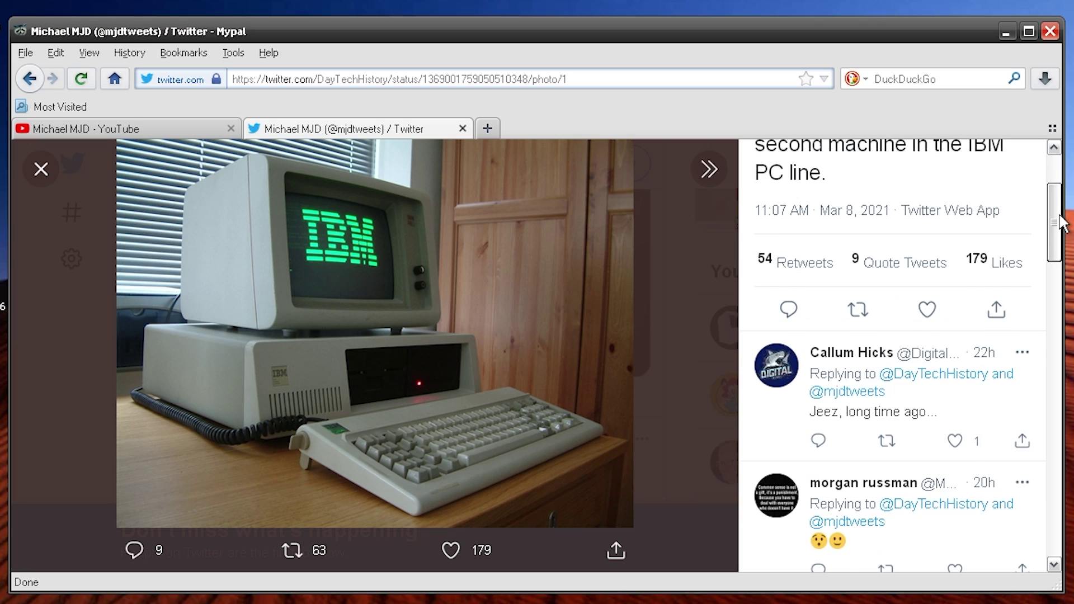
left_click_drag(1061, 222, 1043, 184)
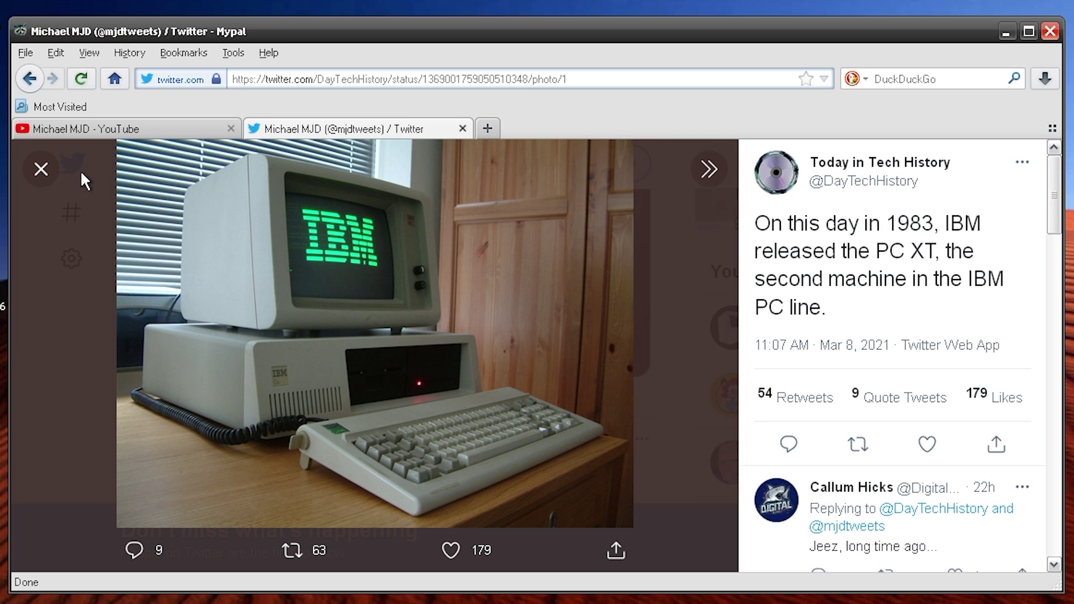
left_click(41, 169)
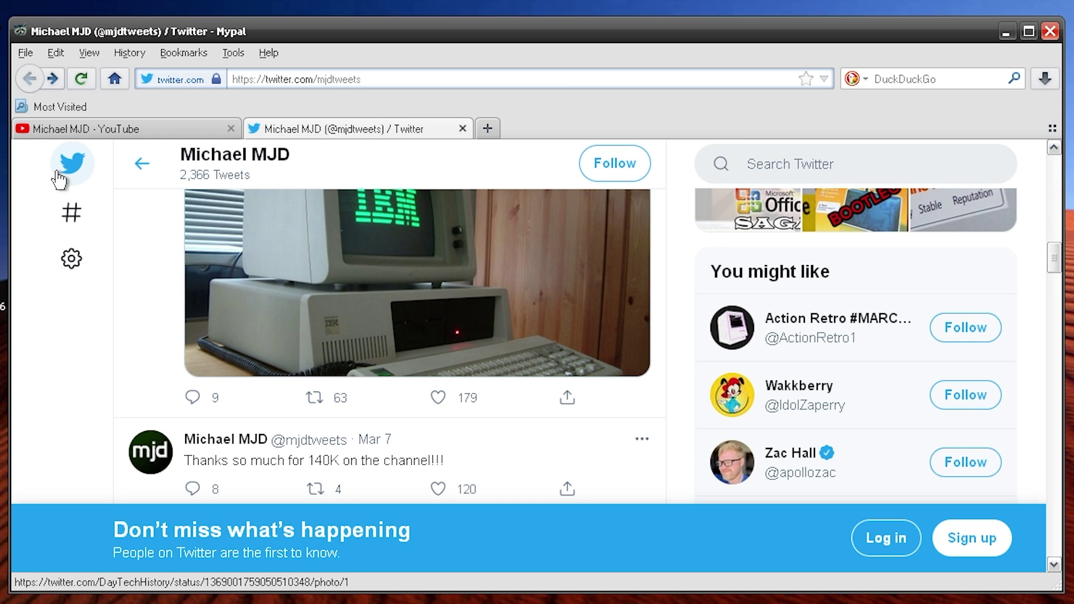
left_click(462, 129)
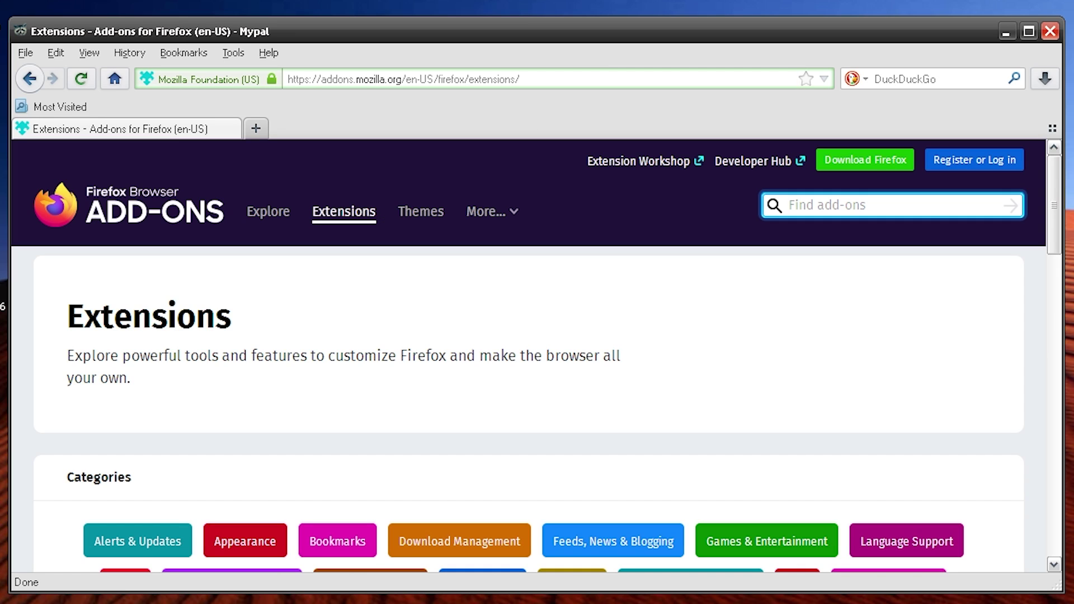
Search the add-ons site for 'bitwar' and open the Bitwarden add-on page
type("bitwar")
left_click(906, 231)
scroll(347, 336, "down", 3)
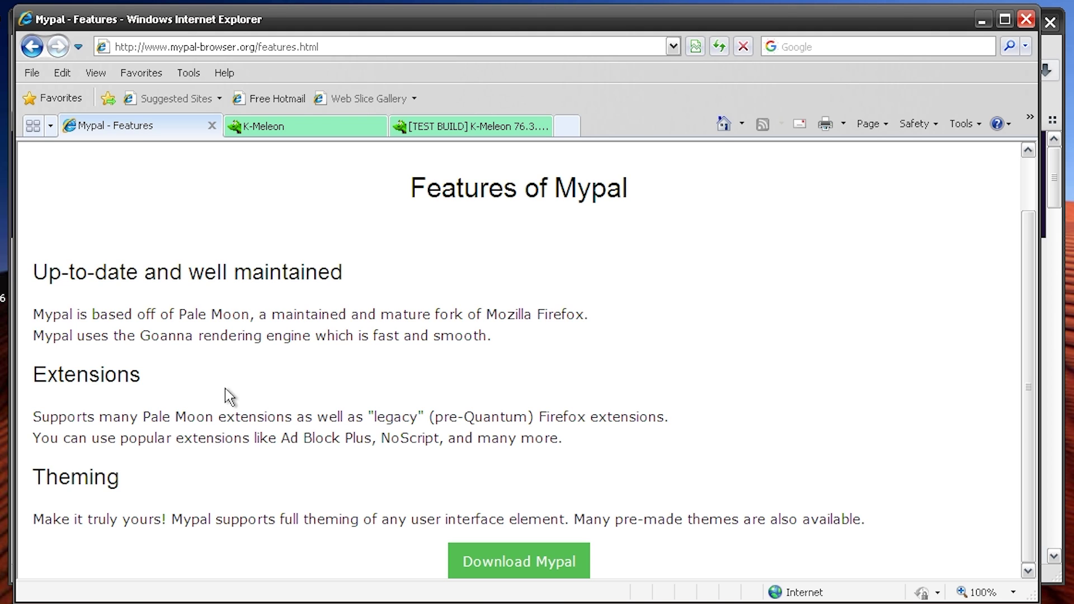
double_click(131, 372)
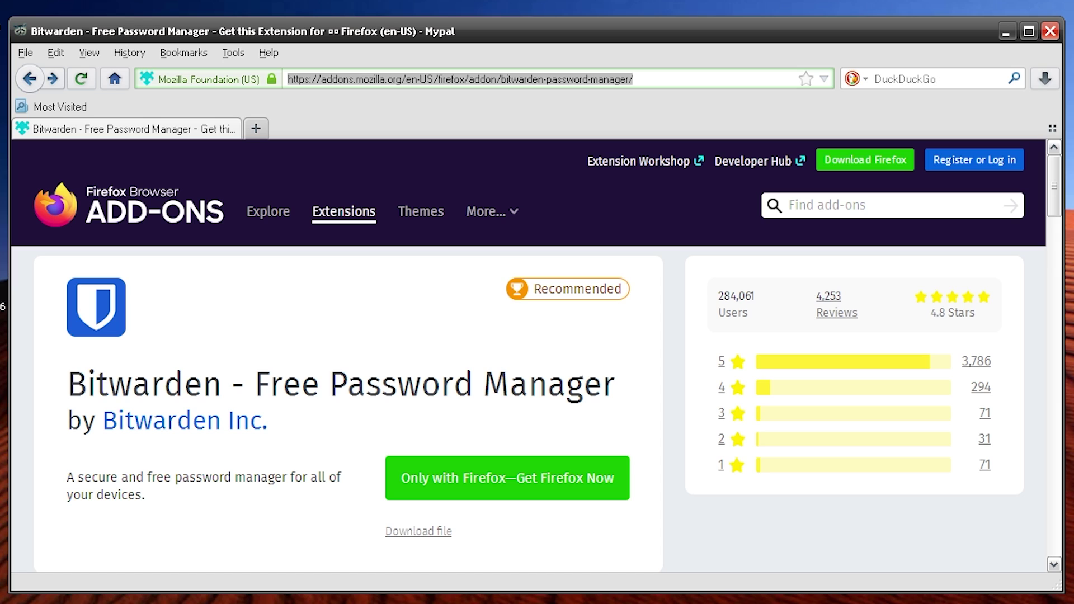
Load justoff.github.io in Mypal and scroll down its extension list
type("https://justoff.github.io/")
key("Return")
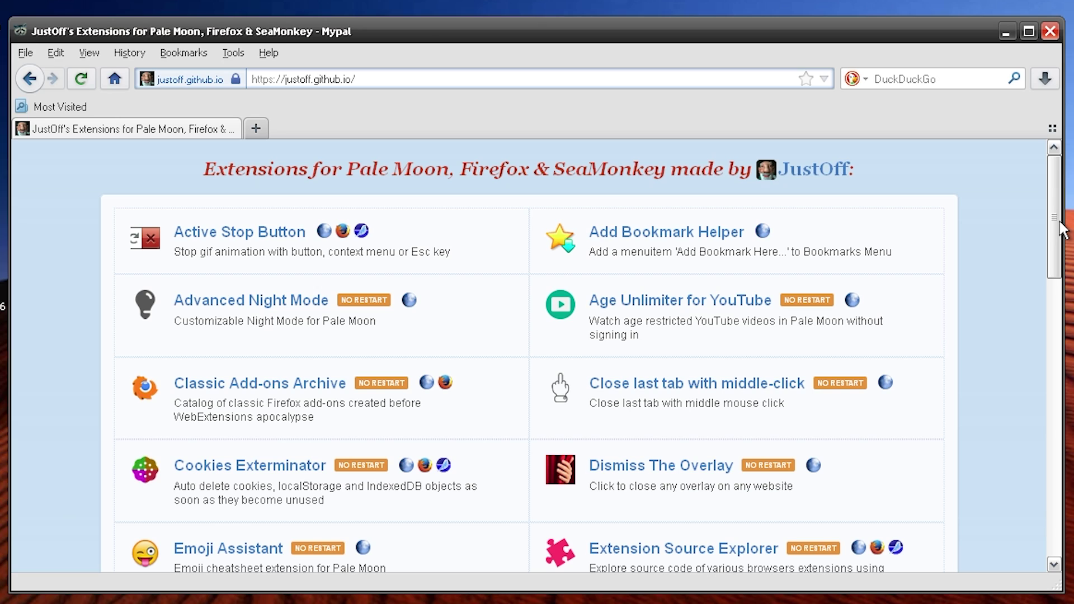
left_click_drag(1053, 222, 956, 482)
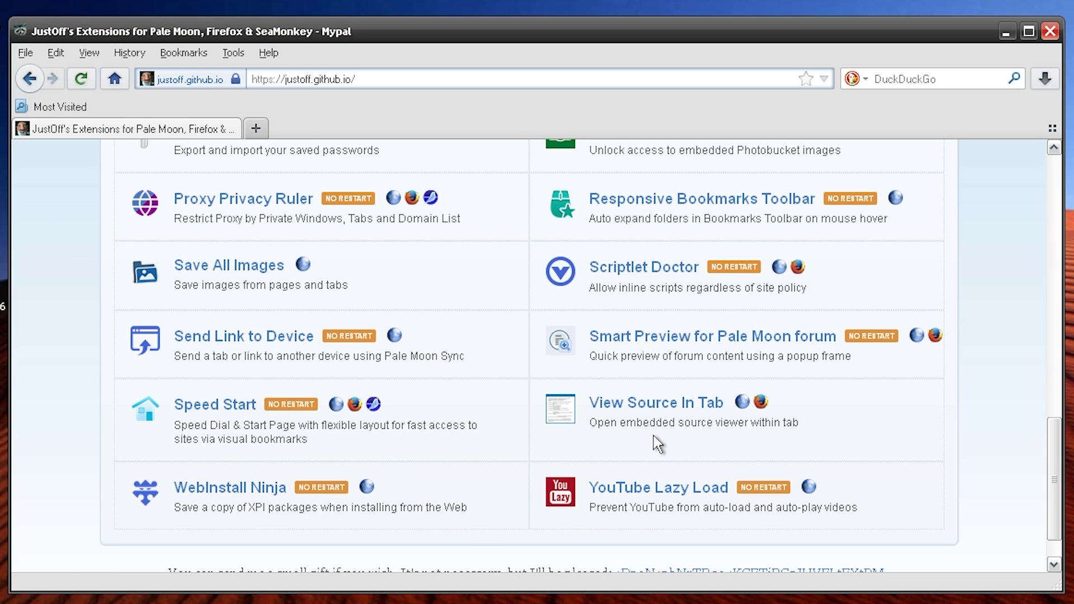
right_click(65, 241)
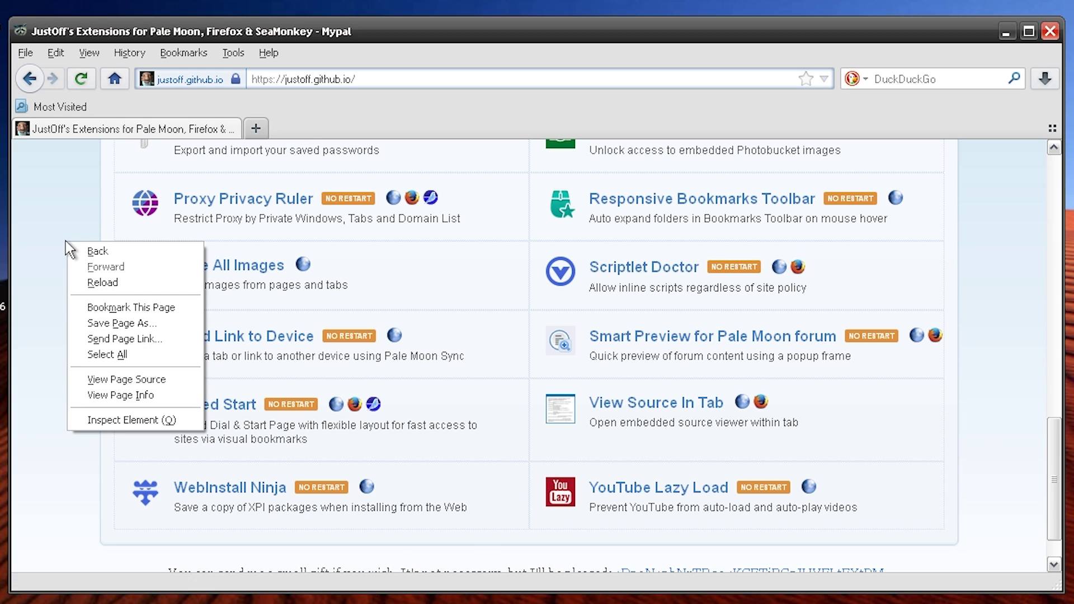
left_click(119, 379)
left_click_drag(176, 11, 266, 79)
left_click_drag(634, 504, 766, 562)
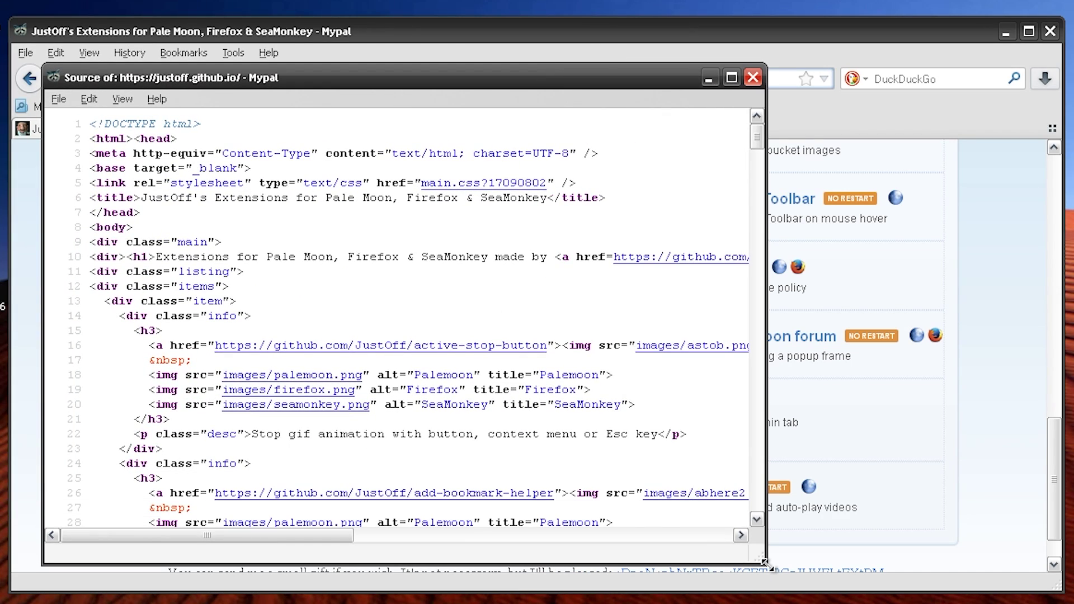
left_click(749, 72)
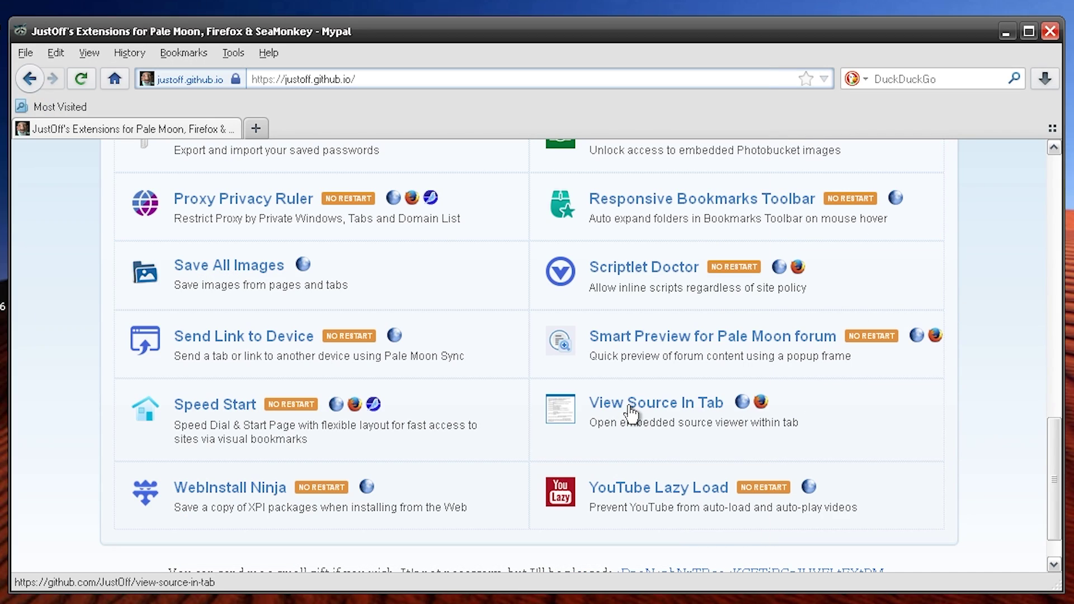
right_click(49, 217)
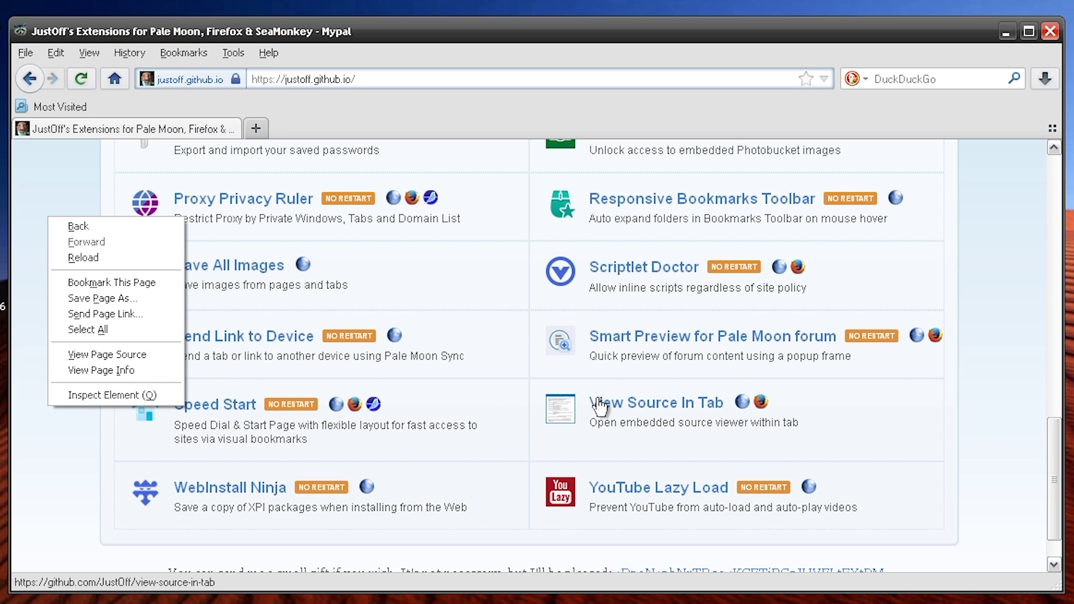
scroll(943, 444, "down", 2)
Open the View Source In Tab project page and look through it
left_click(623, 361)
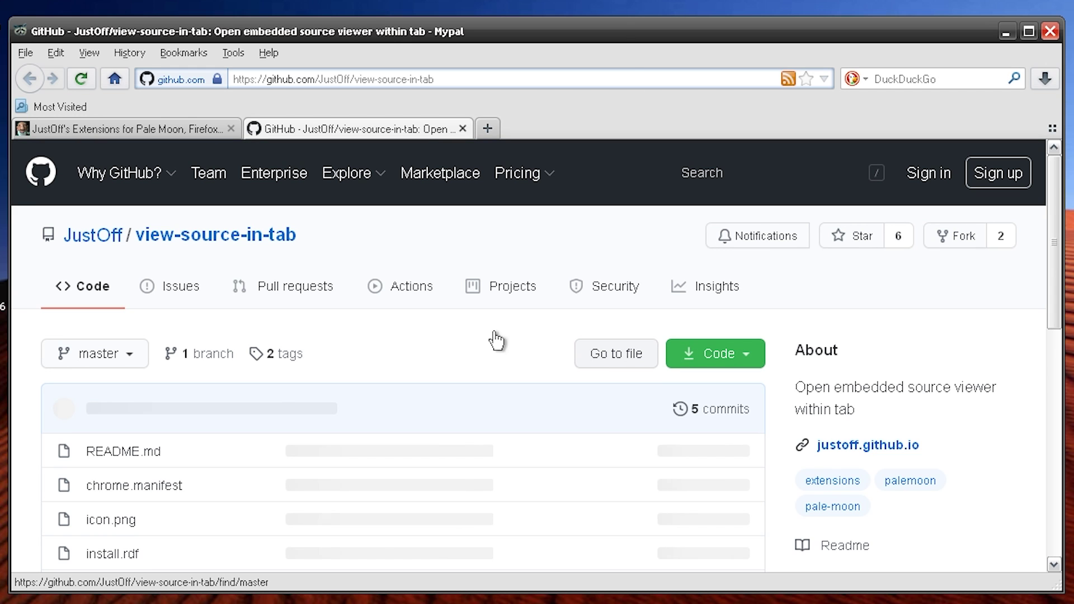
scroll(477, 341, "down", 5)
scroll(264, 287, "up", 5)
scroll(213, 358, "down", 1)
scroll(280, 304, "down", 5)
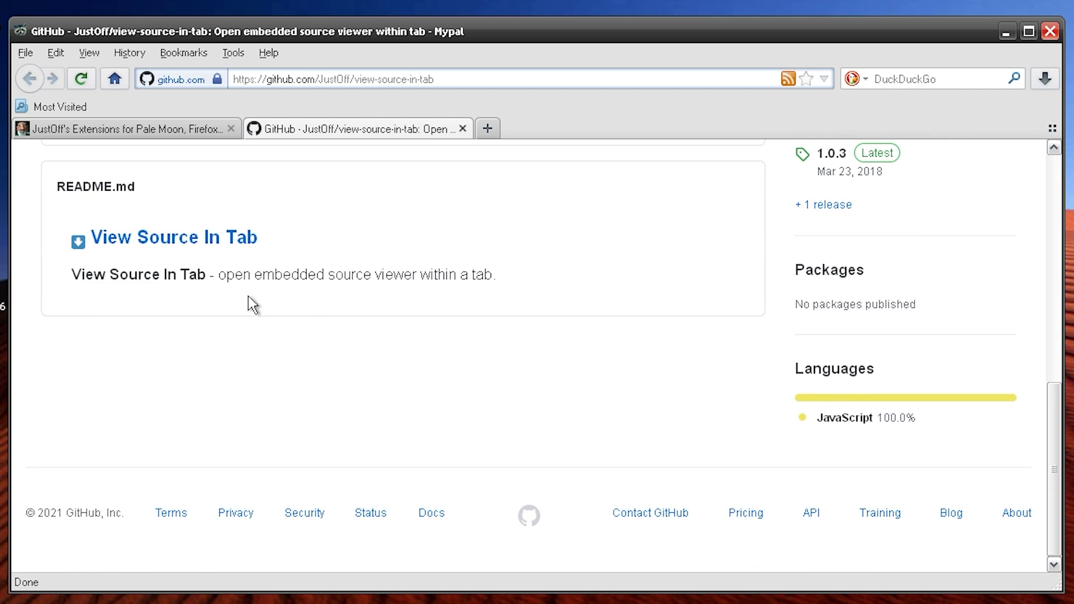
scroll(331, 366, "up", 2)
scroll(330, 366, "up", 2)
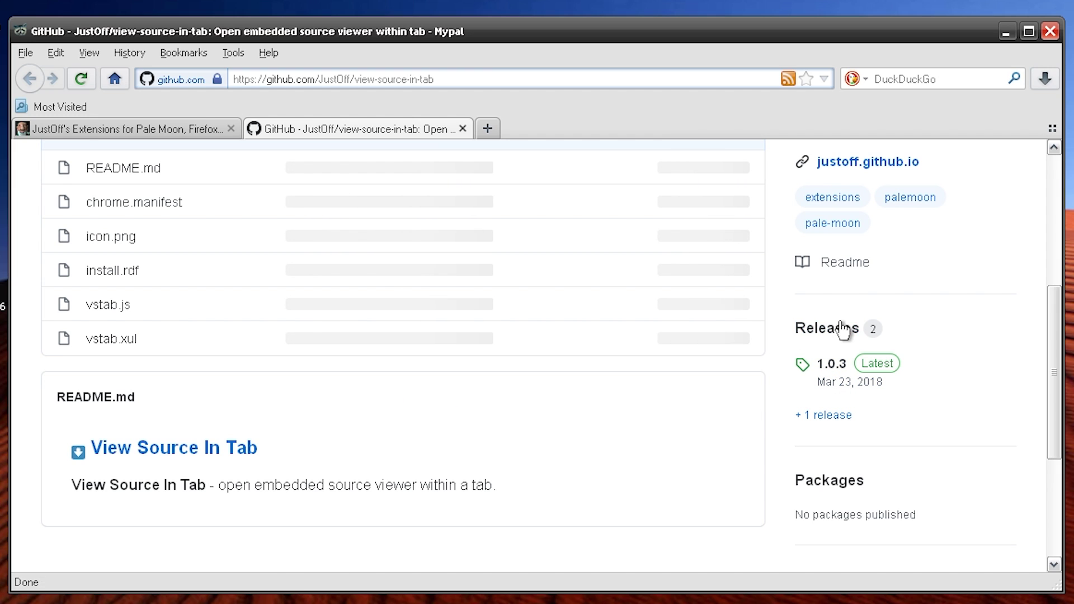
Open the 1.0.3 release and start installing vstab-1.0.3.xpi
left_click(830, 364)
scroll(619, 357, "down", 5)
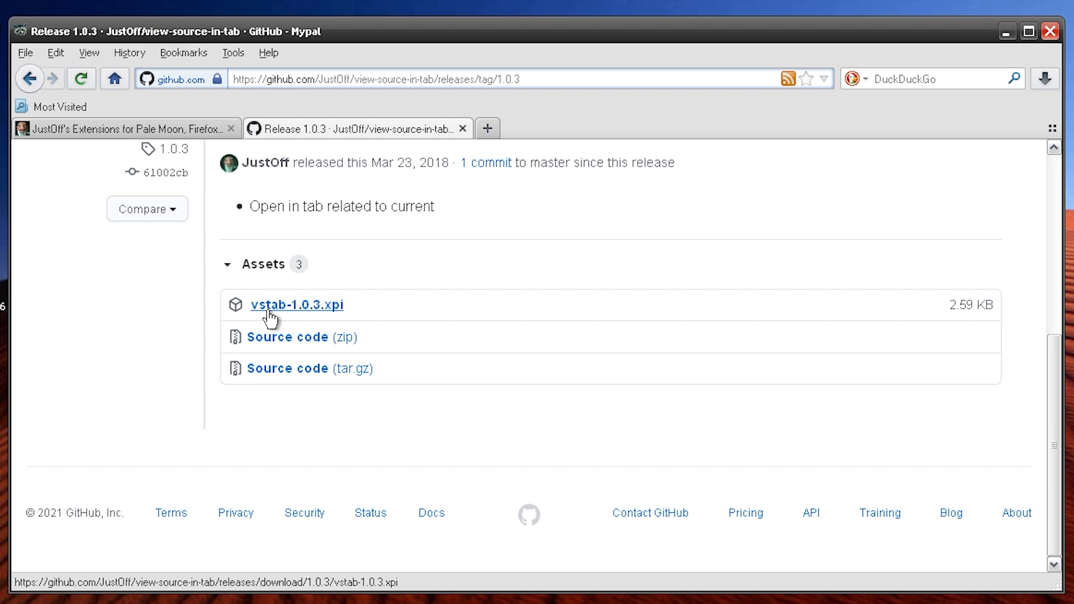
left_click(270, 317)
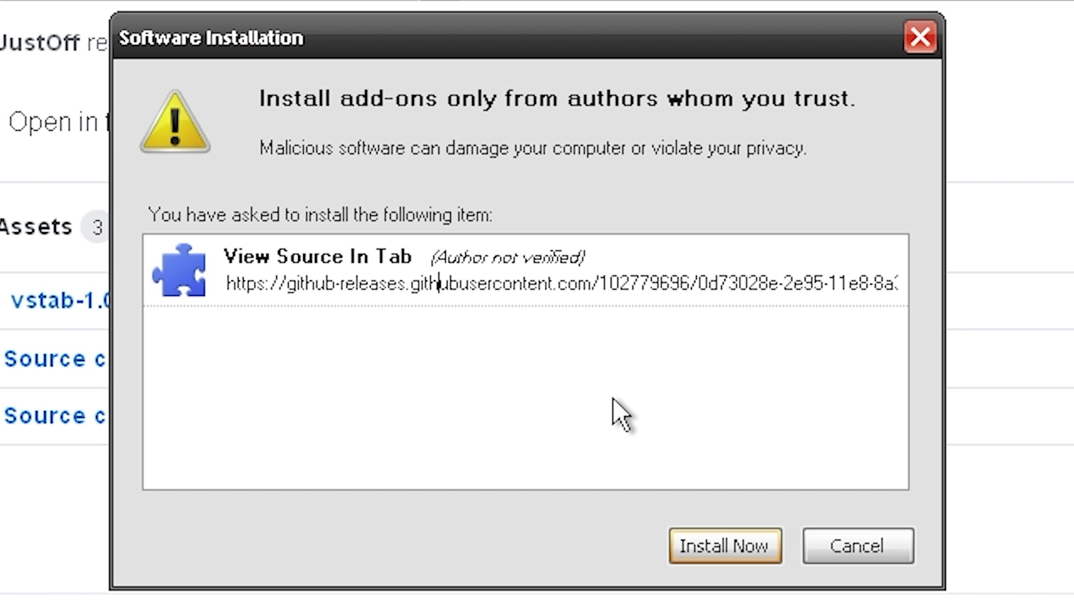
Install View Source In Tab, restart Mypal, and view the release page's source in a tab
left_click(720, 543)
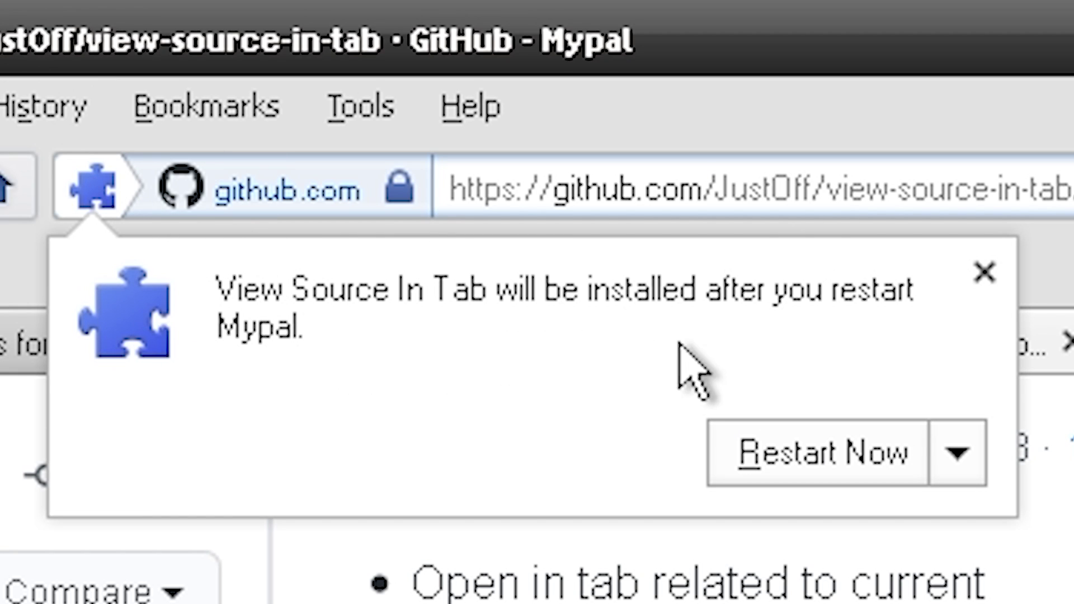
left_click(786, 469)
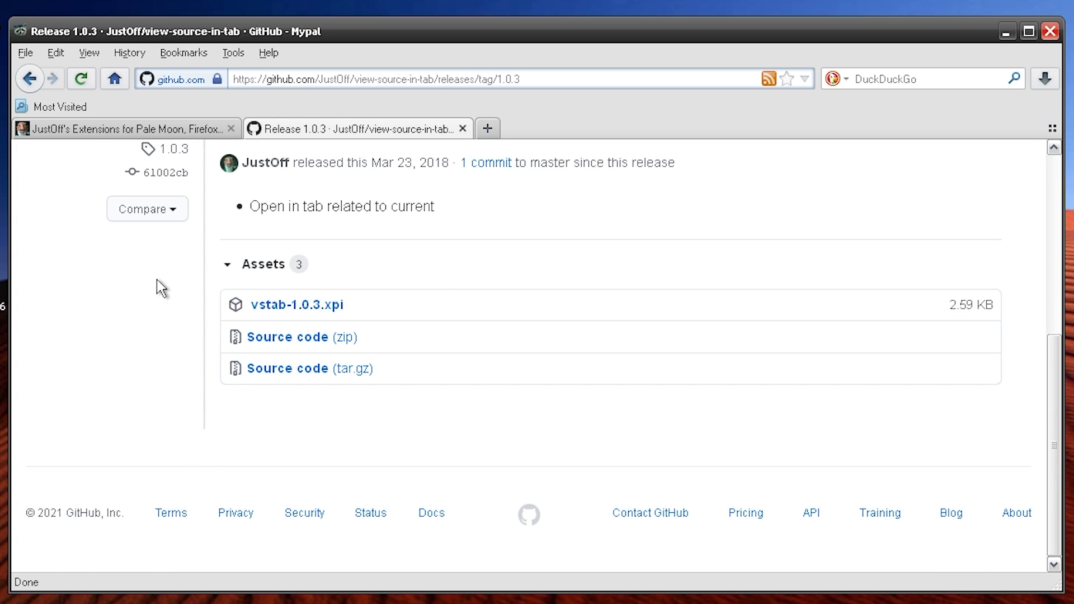
right_click(157, 281)
left_click(267, 444)
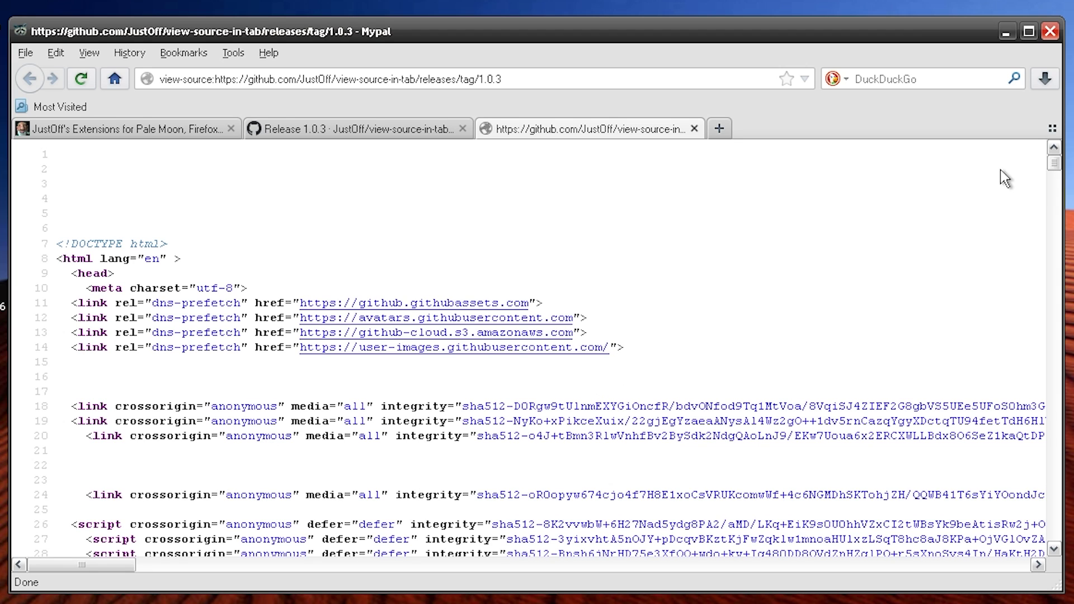
Close the view-source tab, return to the JustOff extensions tab, and close Mypal
left_click(387, 133)
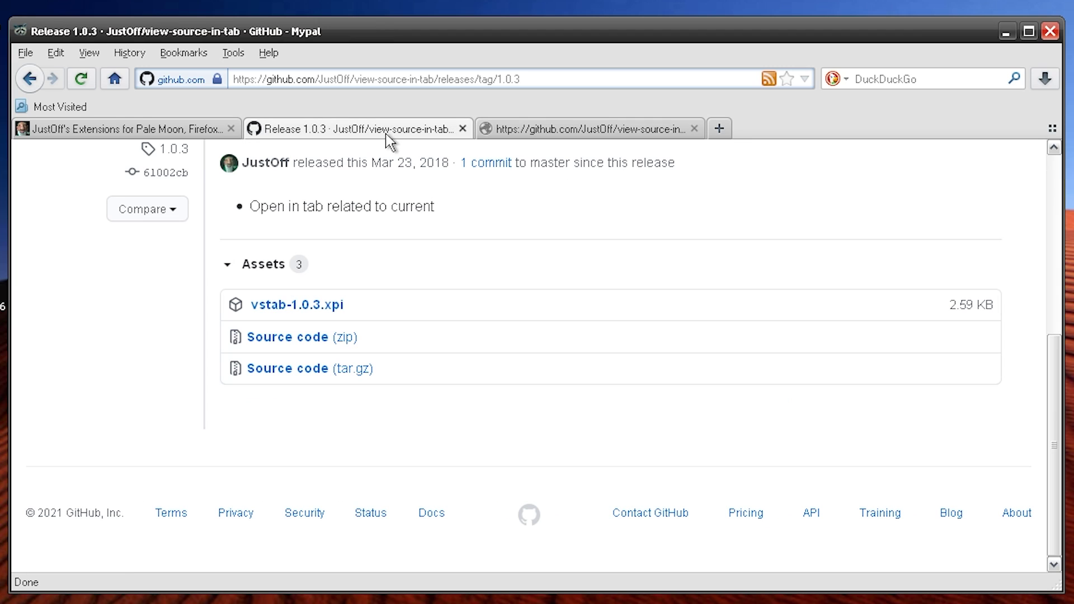
left_click(684, 129)
left_click(694, 128)
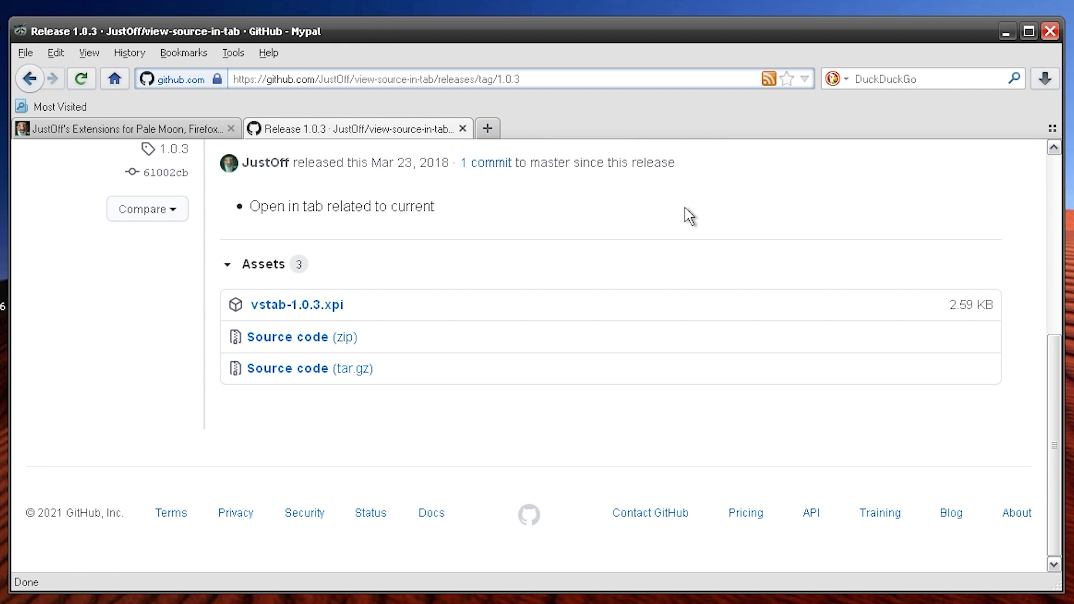
left_click(137, 131)
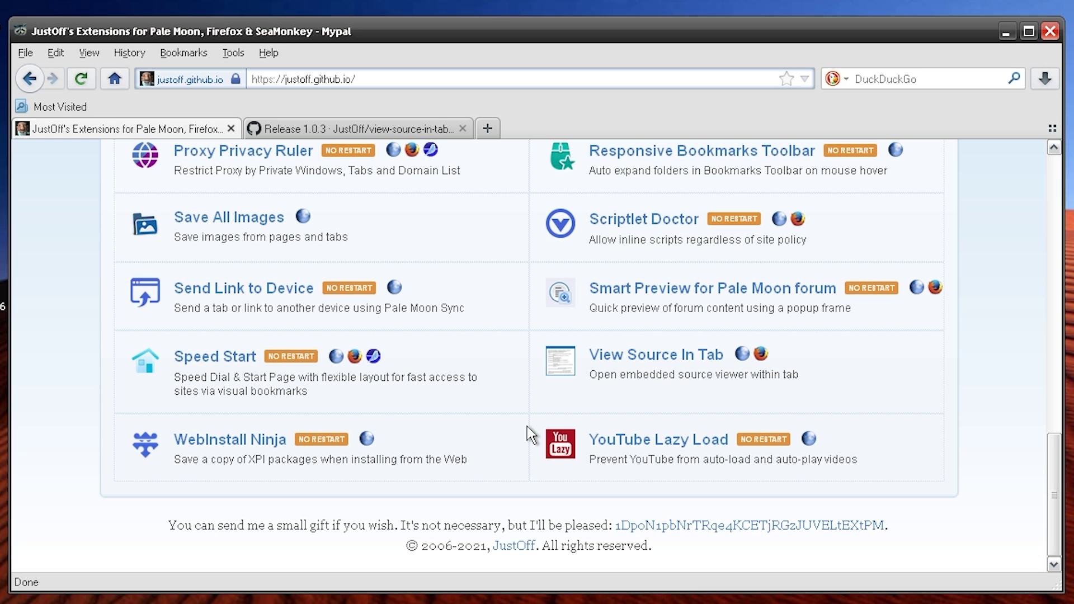
left_click(1050, 31)
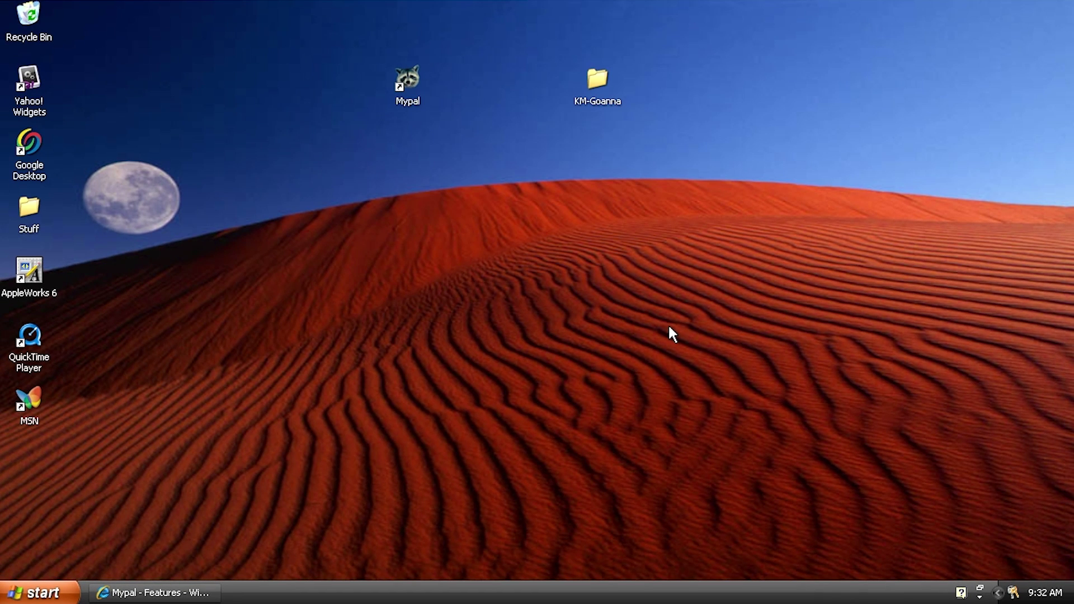
Restore Internet Explorer and view the K-Meleon homepage showing the 76.4G Goanna build news
left_click(215, 592)
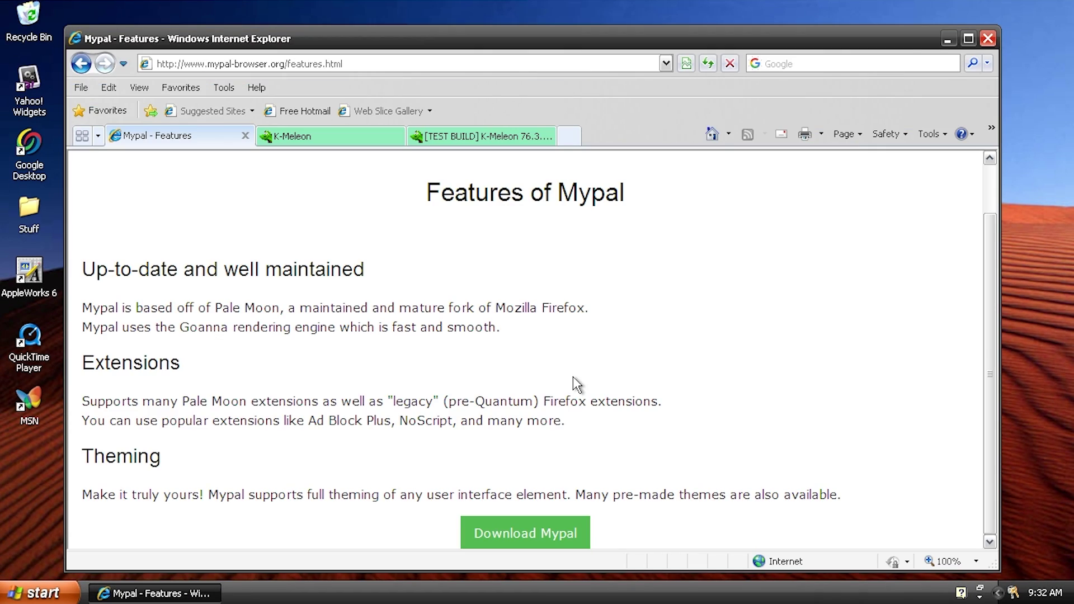
left_click(311, 137)
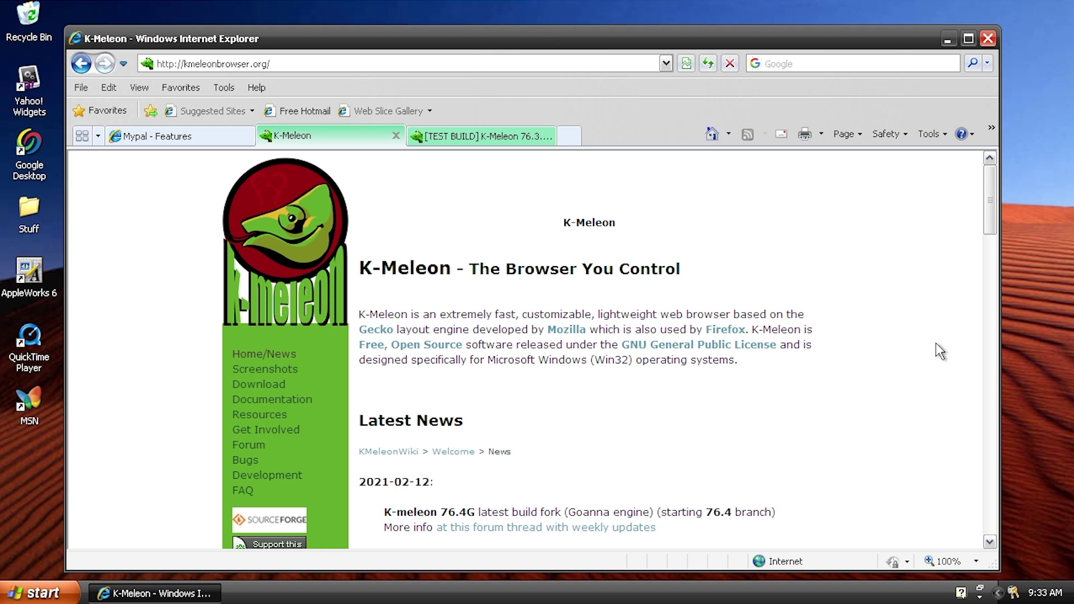
left_click_drag(990, 209, 991, 217)
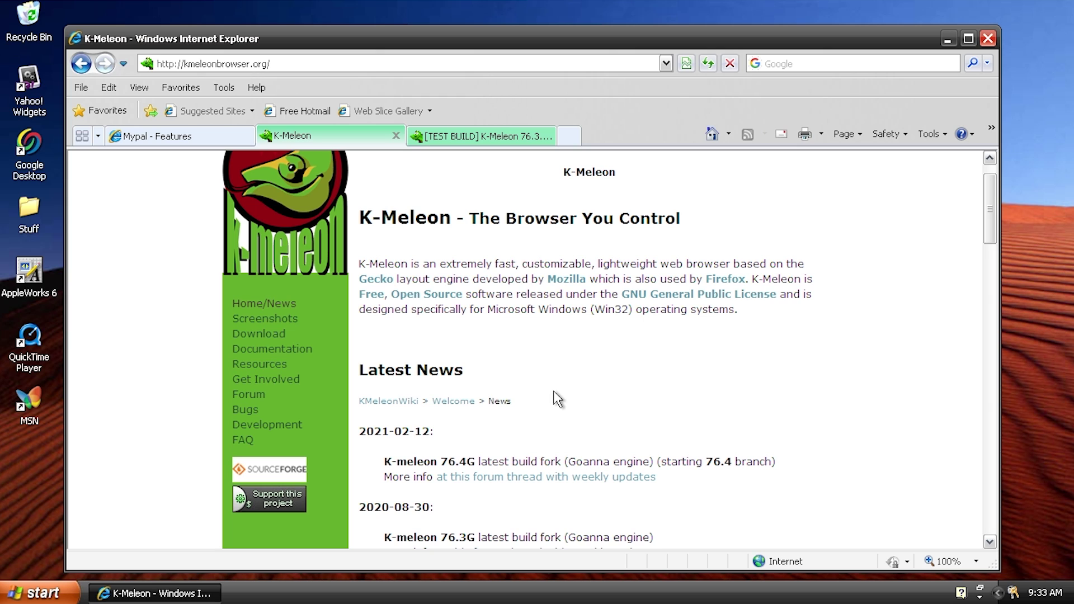
scroll(552, 390, "down", 5)
scroll(549, 402, "up", 5)
Open the K-Meleon download page and highlight the 2015 Gecko release date
left_click(285, 329)
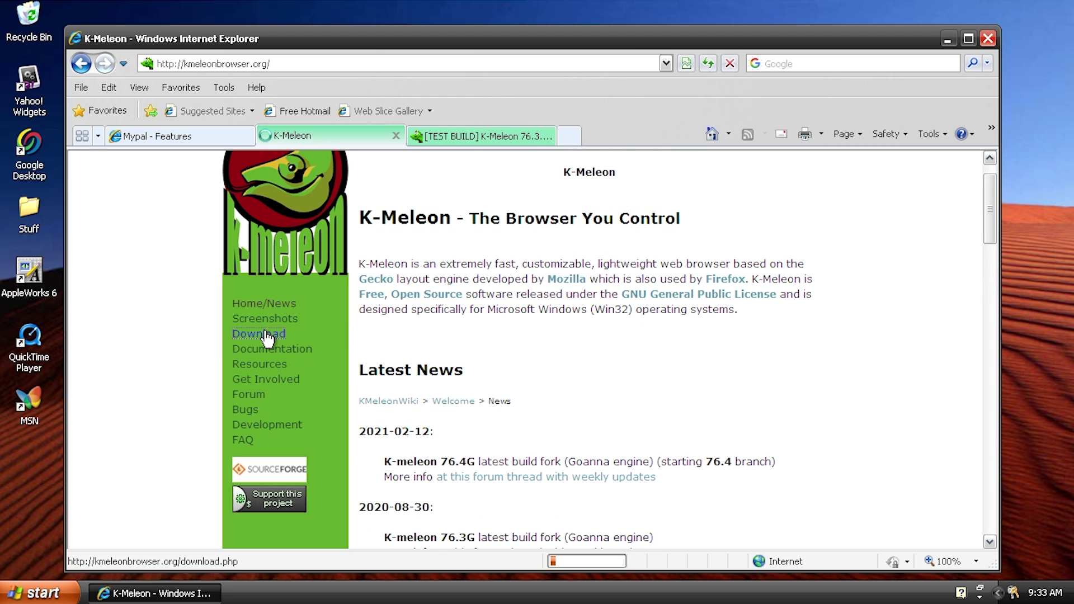
scroll(482, 343, "down", 8)
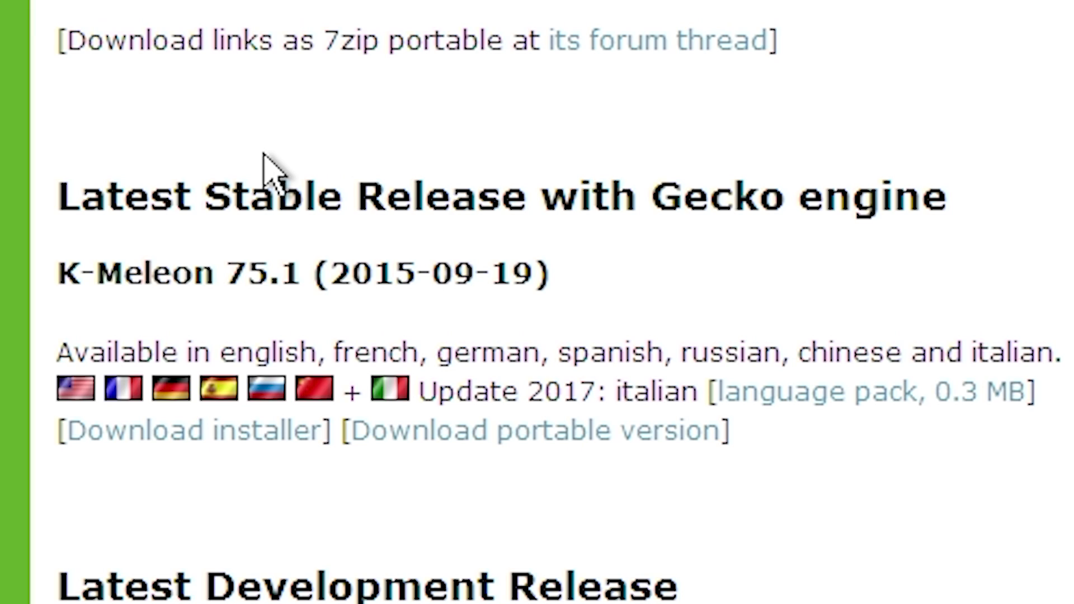
left_click_drag(315, 274, 417, 278)
left_click(418, 279)
Highlight 'Goanna' in the heading and the stable build 76.2G with its release date
scroll(428, 299, "up", 5)
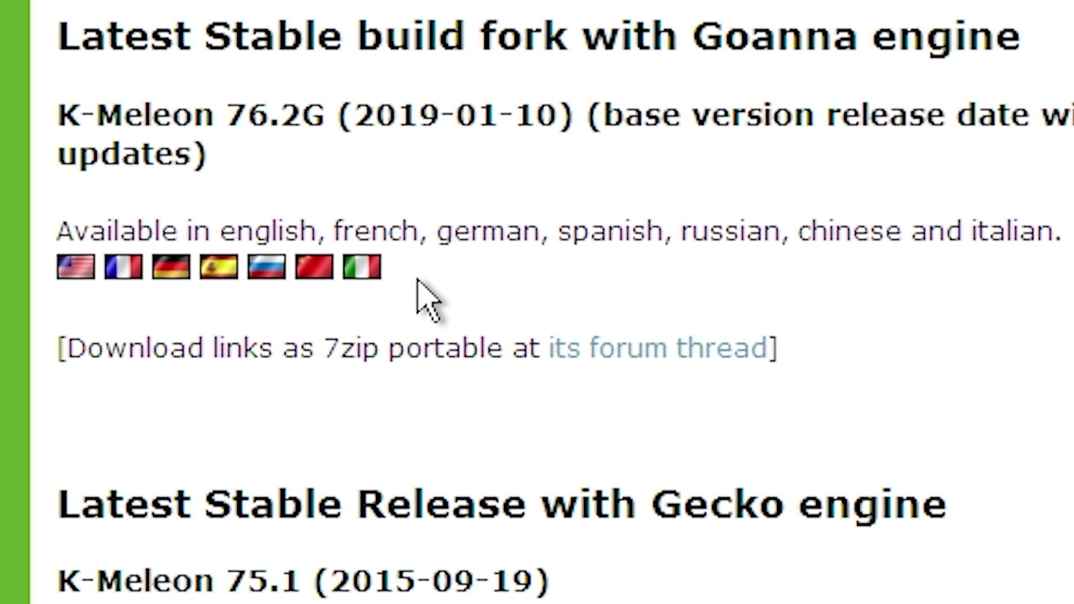
double_click(828, 38)
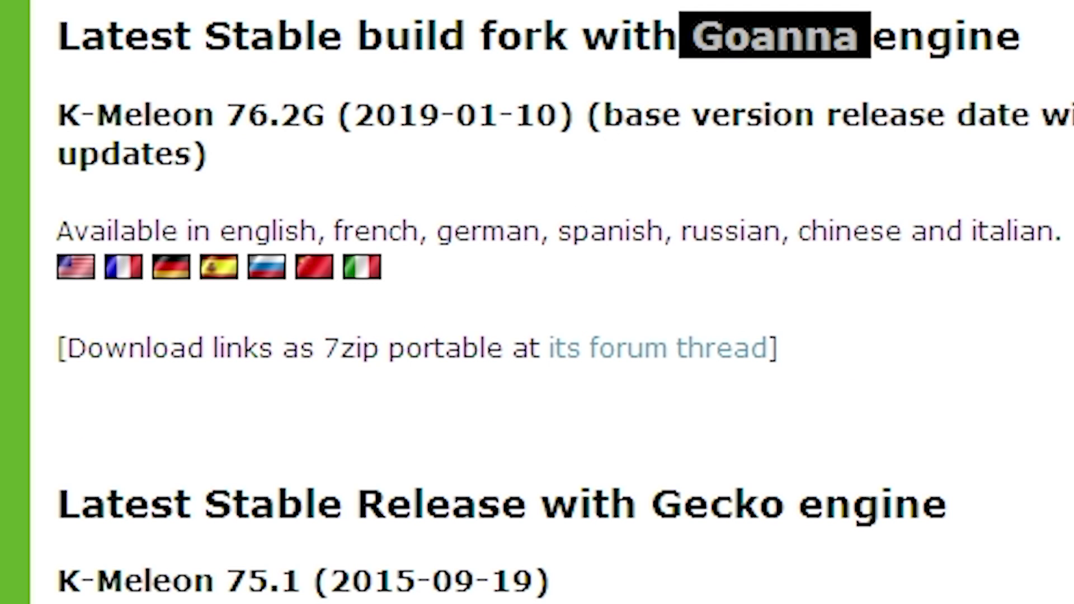
left_click(870, 43)
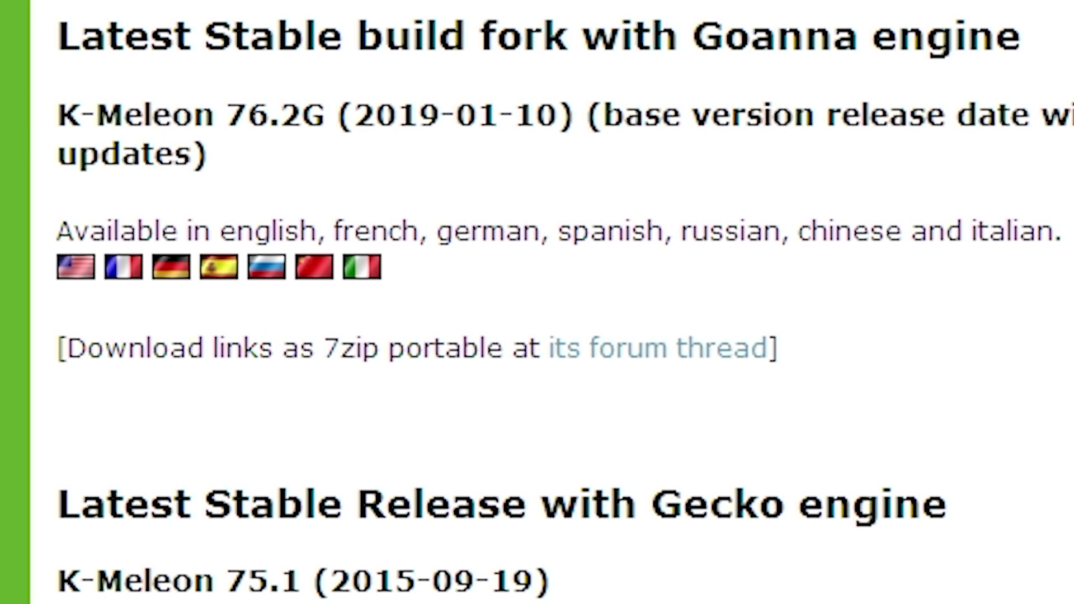
double_click(300, 120)
left_click(299, 122)
left_click_drag(353, 115, 441, 114)
left_click(442, 115)
left_click_drag(226, 115, 335, 115)
left_click(312, 124)
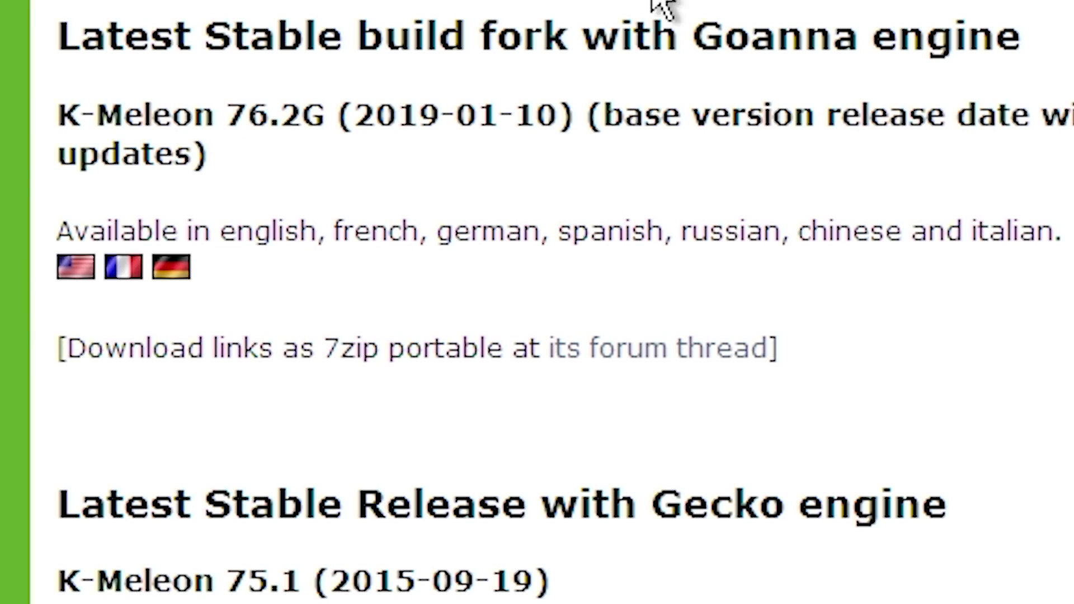
Open the K-Meleon on Goanna forum thread, then run k-meleon.exe from the KM-Goanna folder
left_click(615, 353)
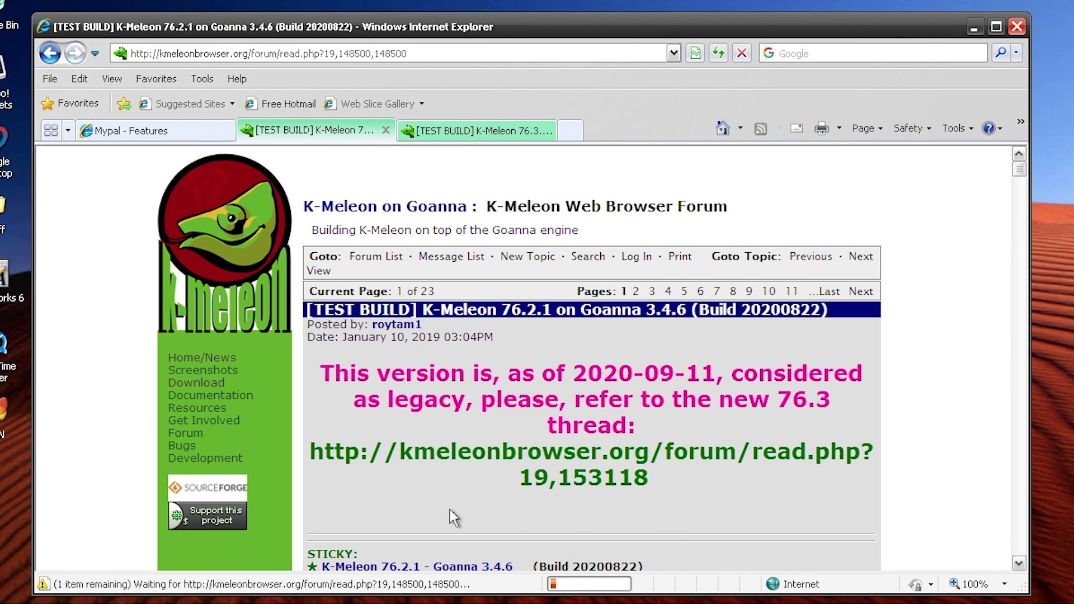
left_click(587, 459)
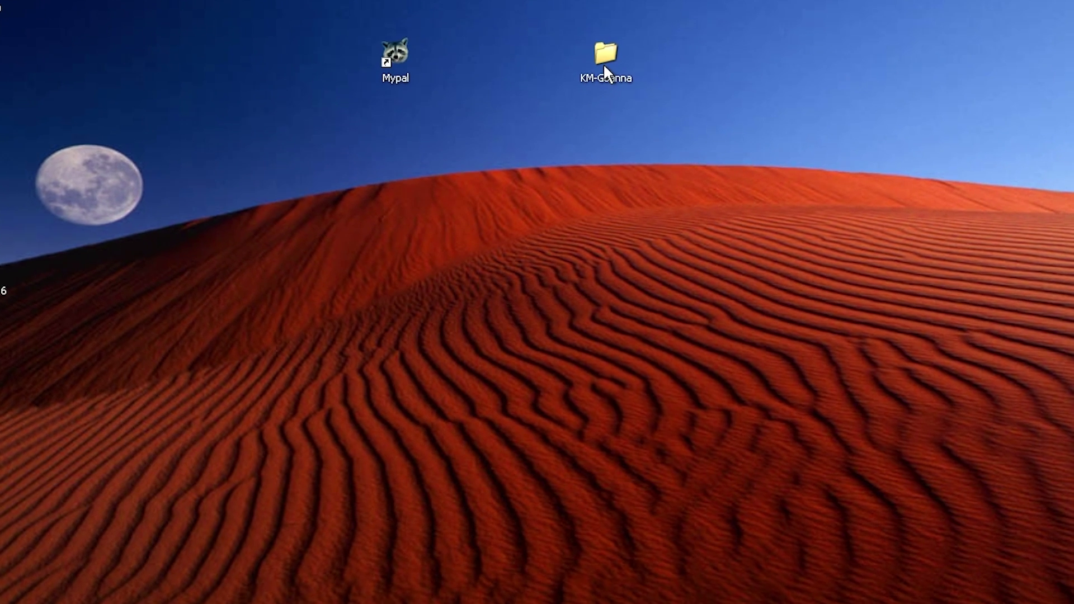
double_click(602, 66)
left_click_drag(519, 6, 497, 39)
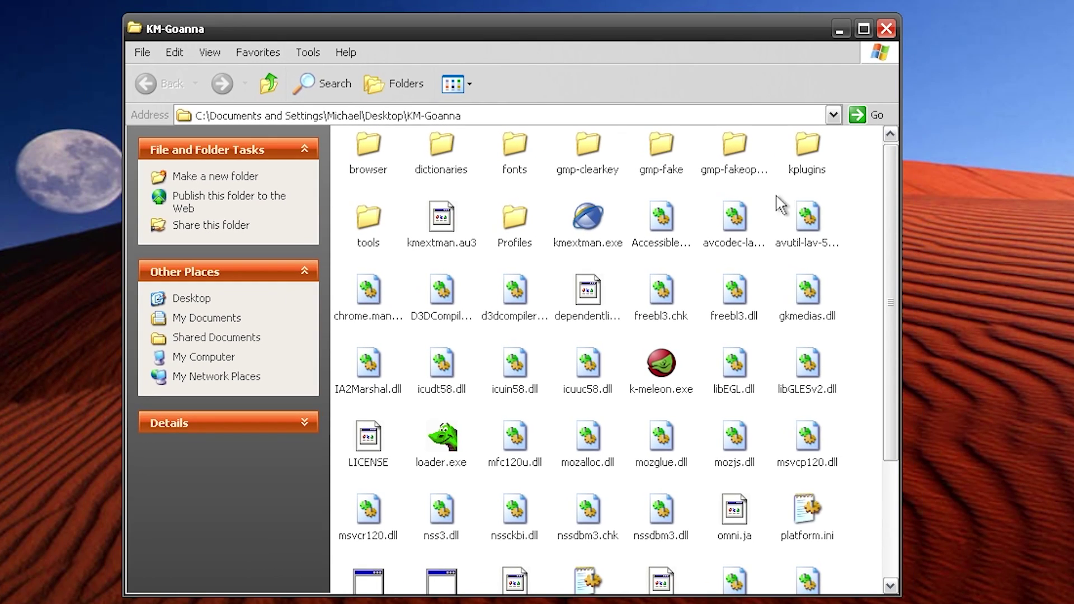
left_click_drag(890, 211, 877, 154)
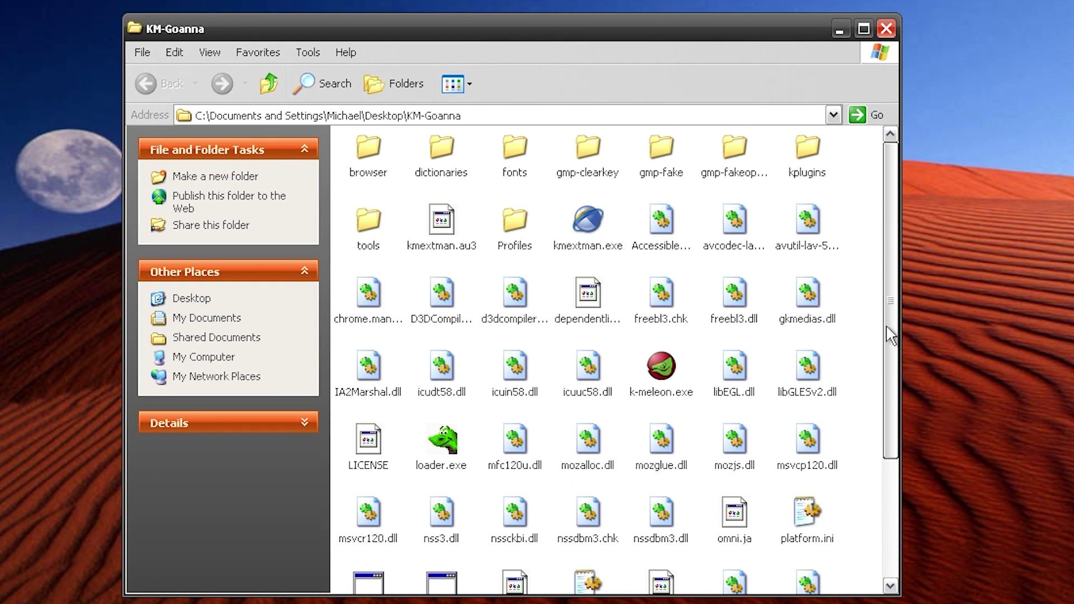
scroll(889, 381, "down", 3)
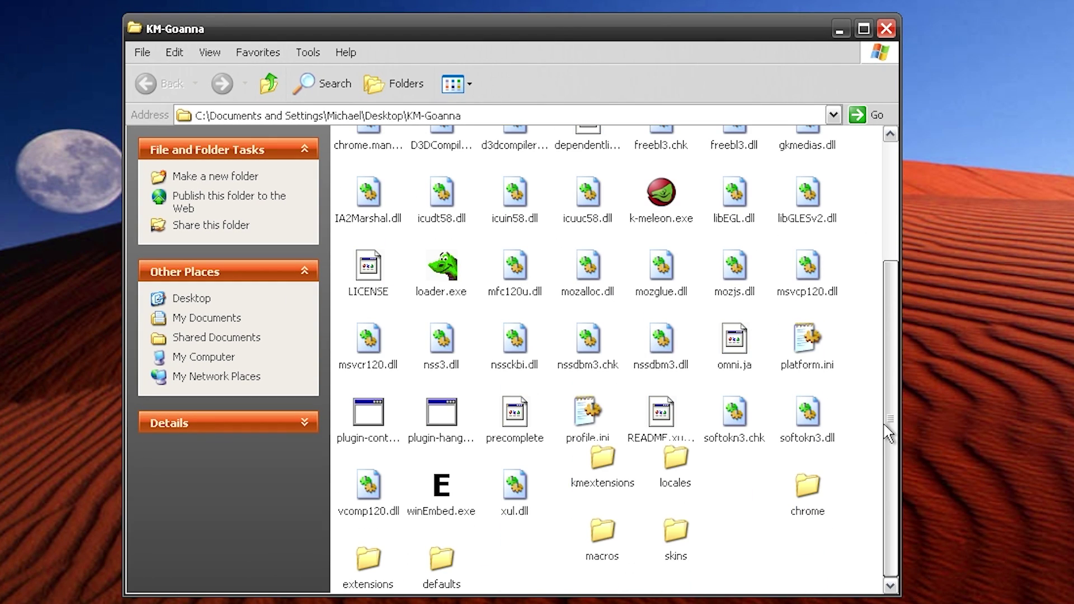
double_click(657, 194)
Minimize the KM-Goanna folder and maximize the K-Meleon window
left_click(832, 38)
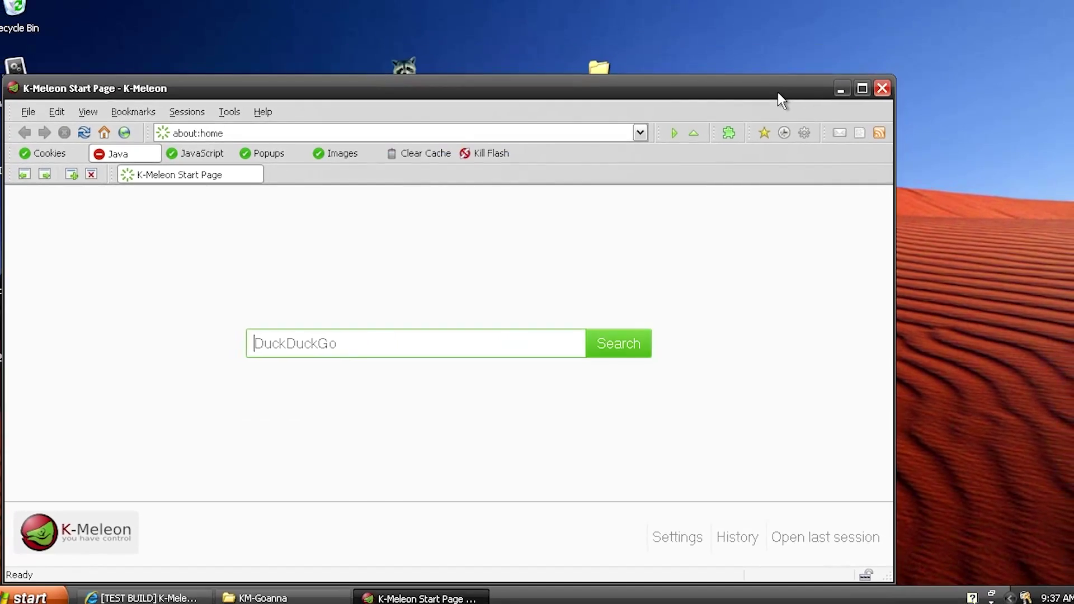
left_click_drag(776, 92, 880, 103)
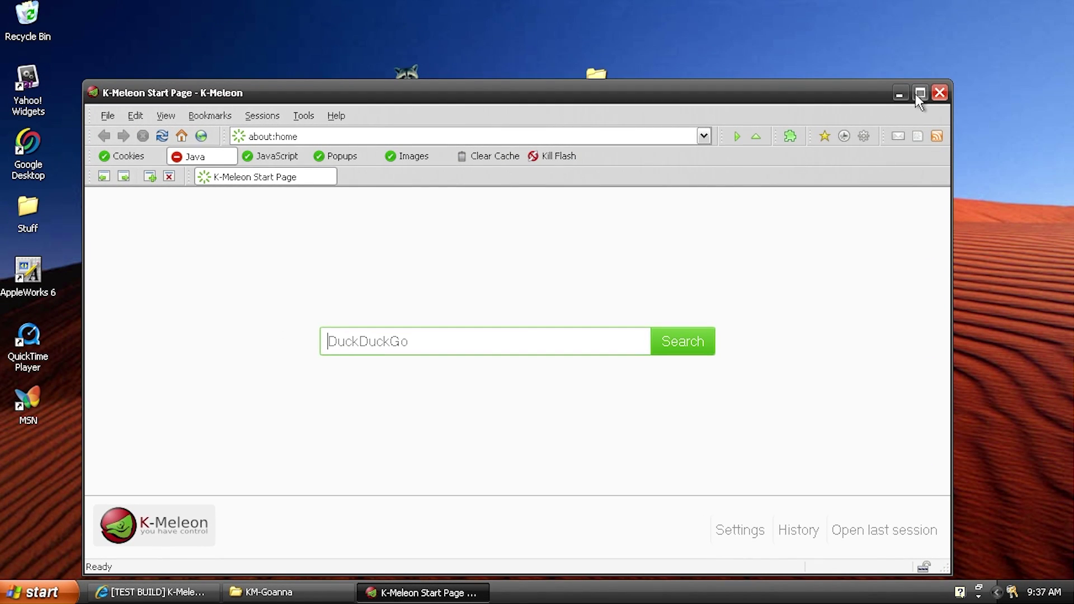
left_click(918, 93)
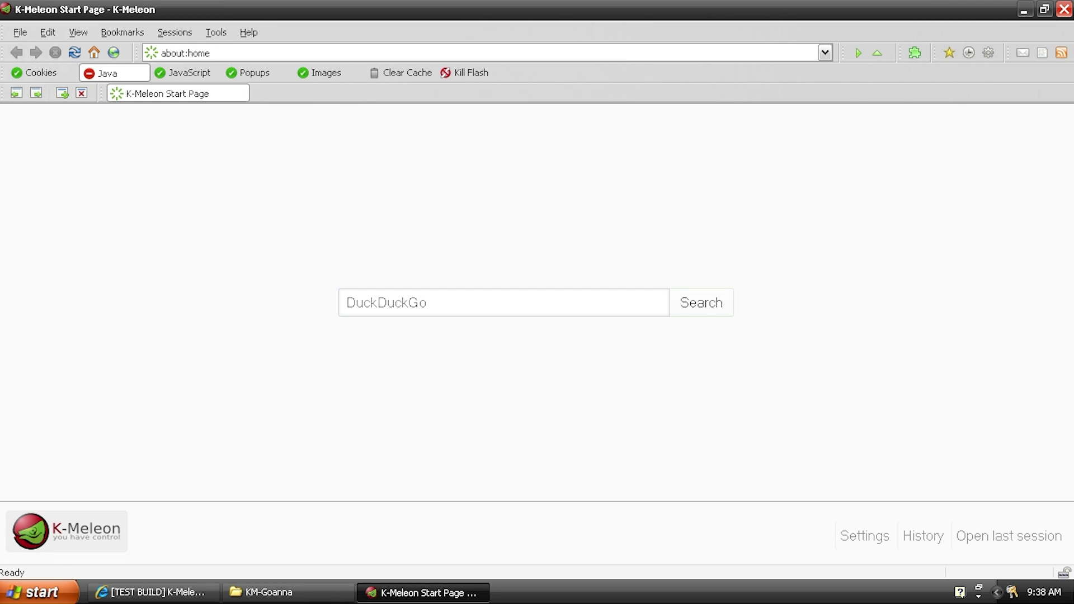
Load duck.com in K-Meleon, then restore the window and move it aside
left_click(186, 52)
type("duck.com")
key("Return")
left_click(1043, 9)
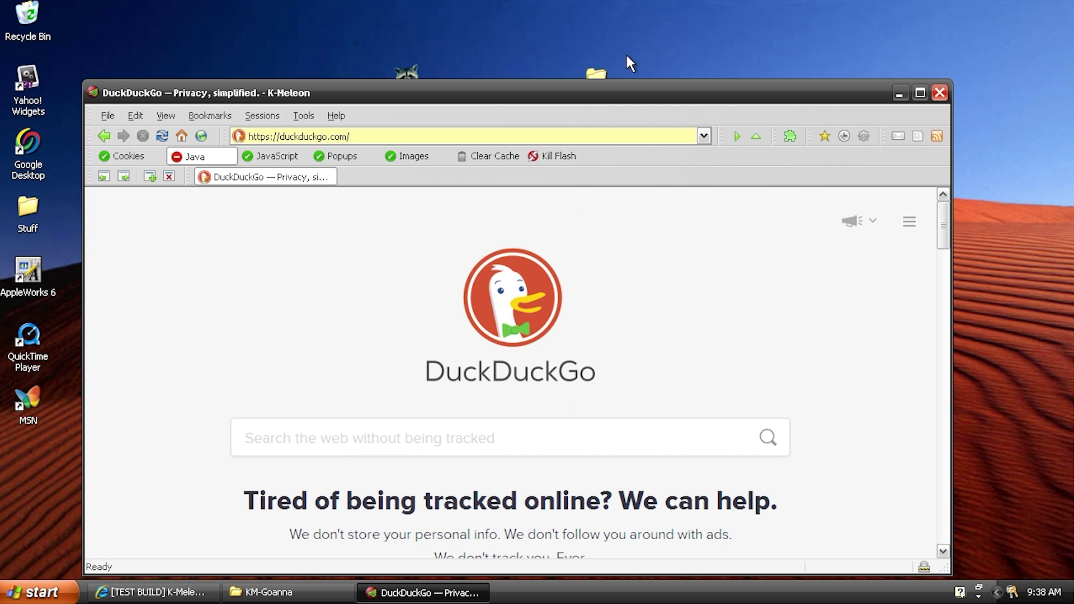
left_click_drag(537, 99, 685, 193)
Launch Mypal and remove View Source In Tab via Add-ons, restarting the browser
double_click(406, 86)
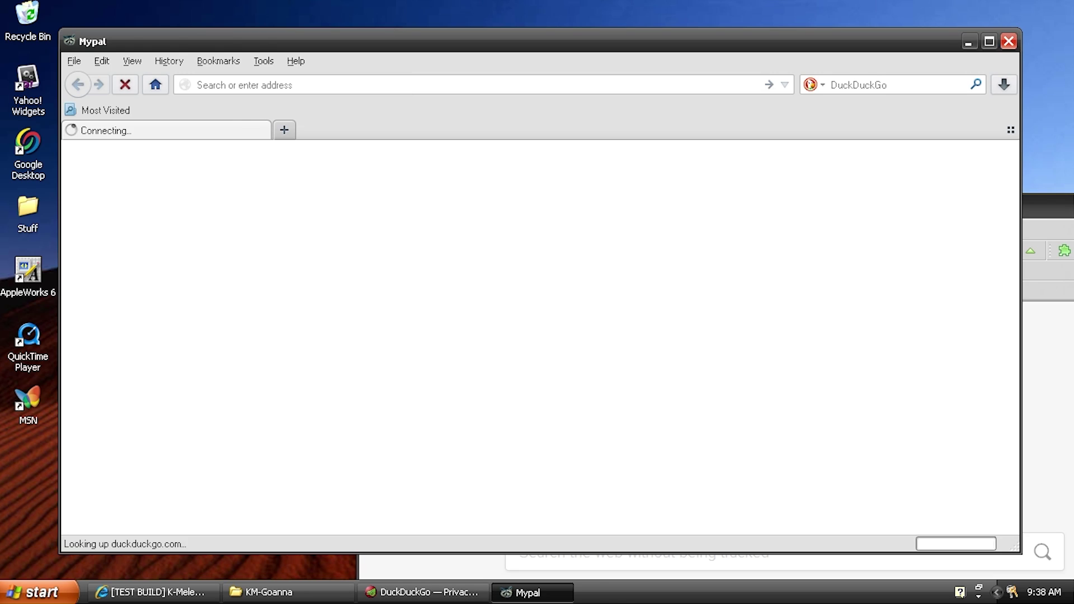
left_click(231, 86)
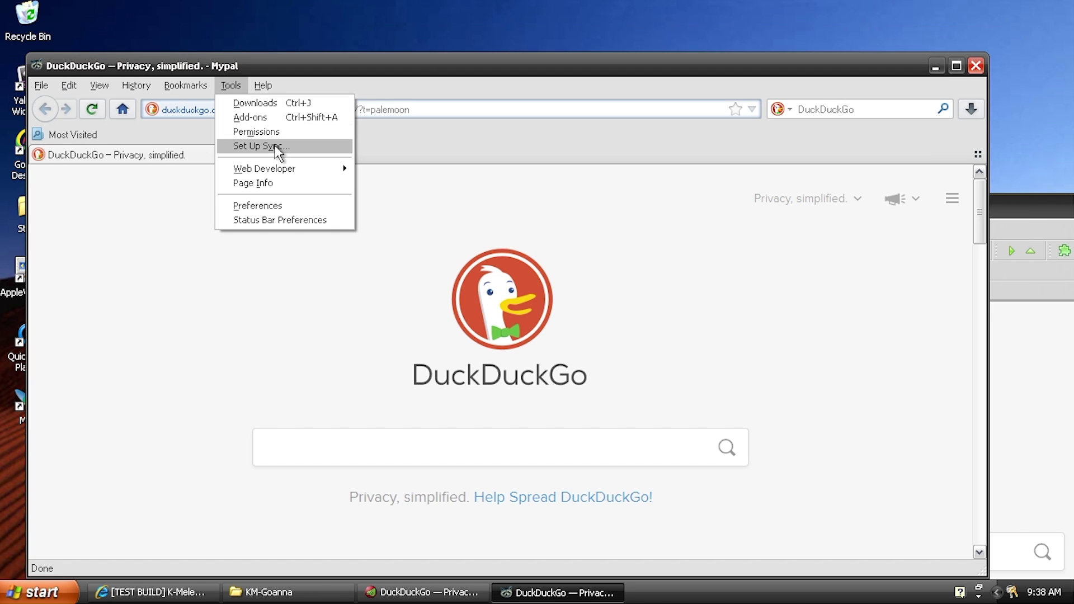
left_click(286, 116)
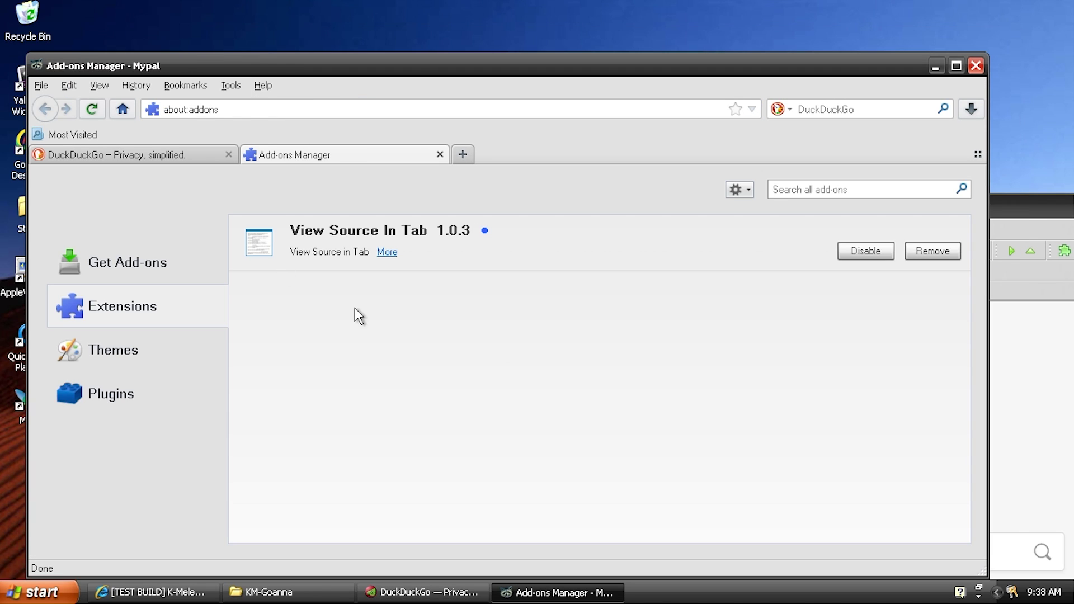
left_click(933, 251)
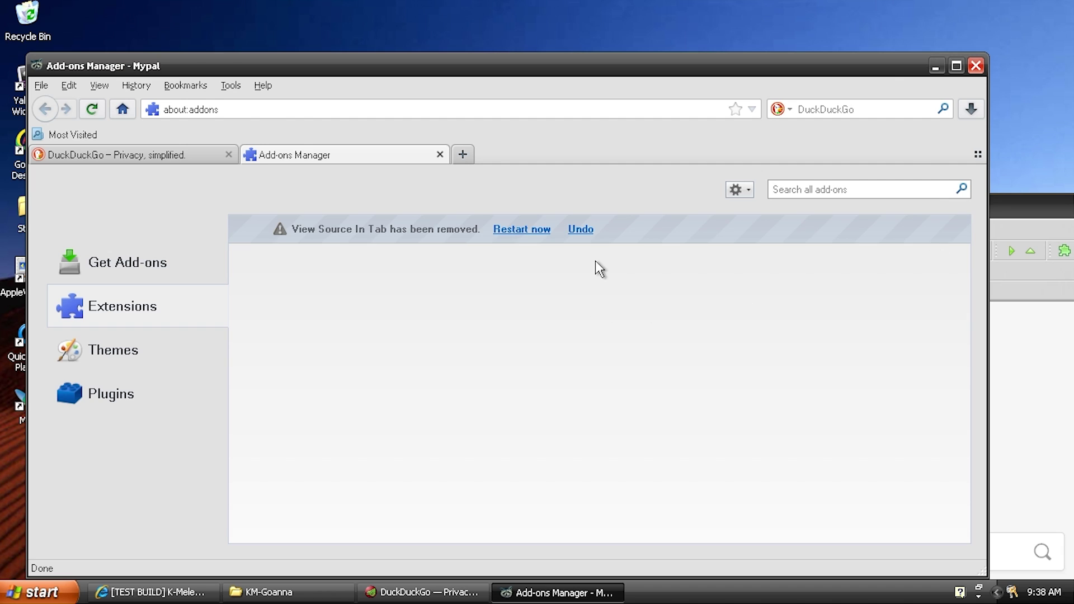
left_click(538, 233)
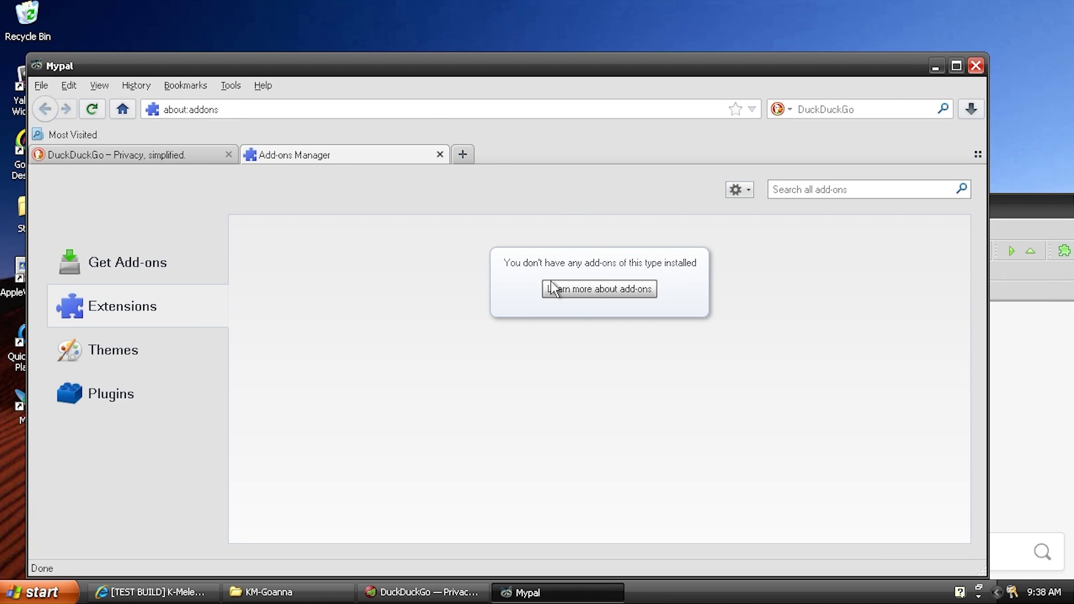
Close the Add-ons tab and rearrange the Mypal and K-Meleon windows
left_click(439, 155)
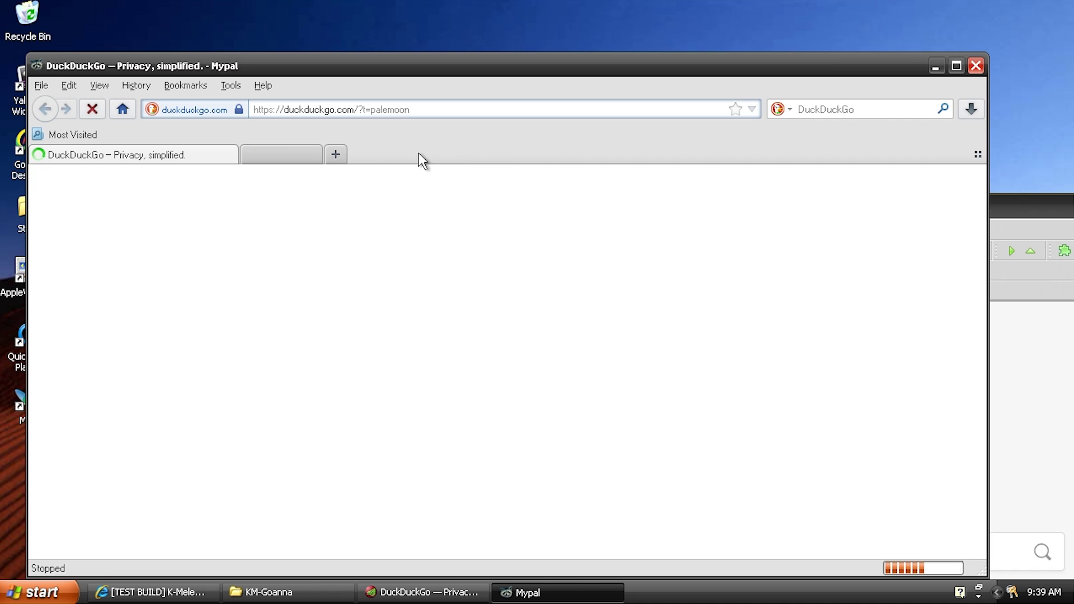
left_click_drag(382, 68, 375, 40)
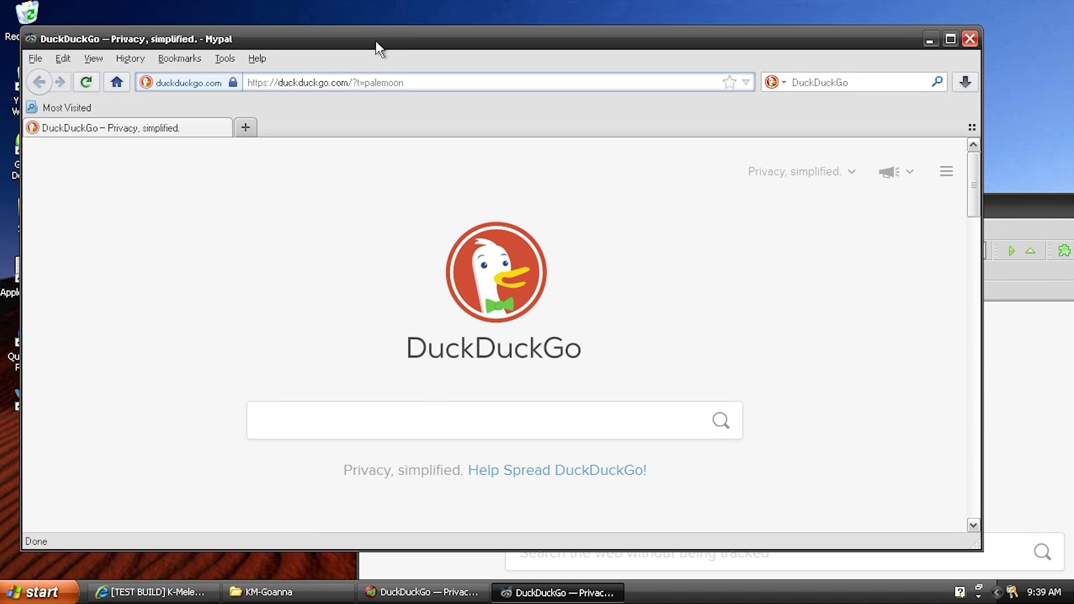
left_click_drag(985, 215, 823, 102)
Open Task Manager, sort processes by Mem Usage largest first, and select k-meleon.exe
right_click(692, 590)
left_click(746, 543)
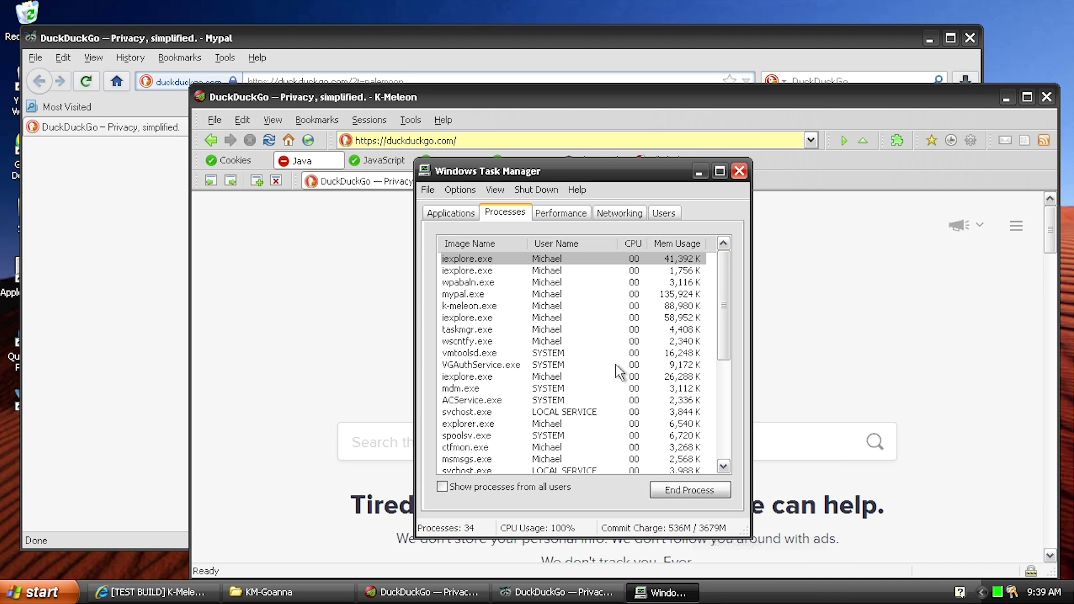
left_click_drag(510, 170, 189, 180)
left_click(348, 255)
left_click(348, 255)
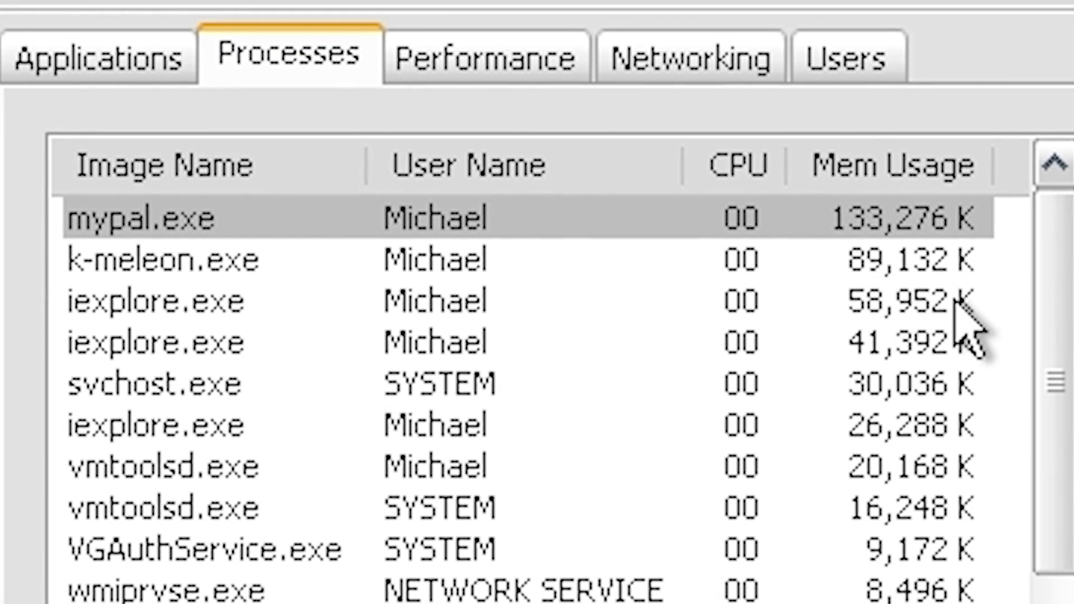
left_click(924, 274)
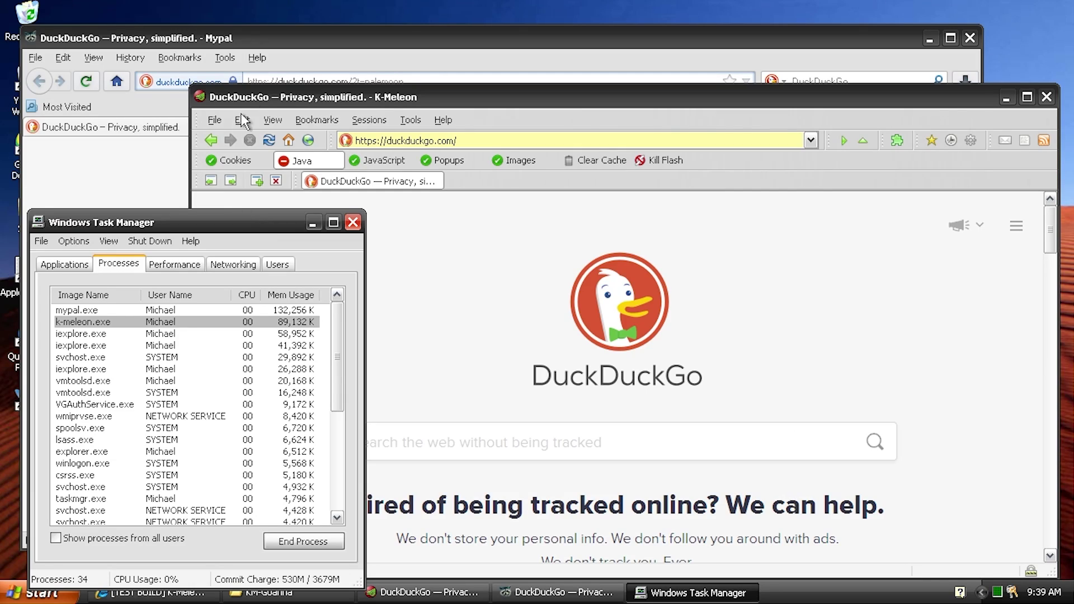
Load the mjd.yt YouTube channel in Mypal
left_click(309, 80)
left_click(309, 79)
type("mjd.yt/")
key("Return")
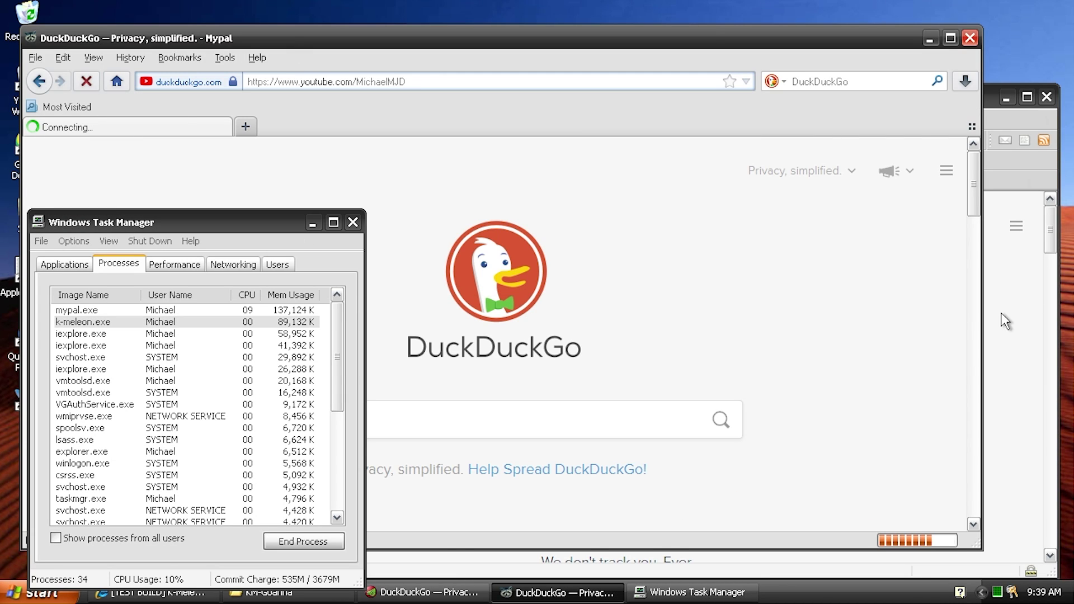
Load mjd.yt in K-Meleon too and compare browser load in Task Manager
key("alt+Tab")
left_click(548, 143)
type("mjd.yt")
key("Return")
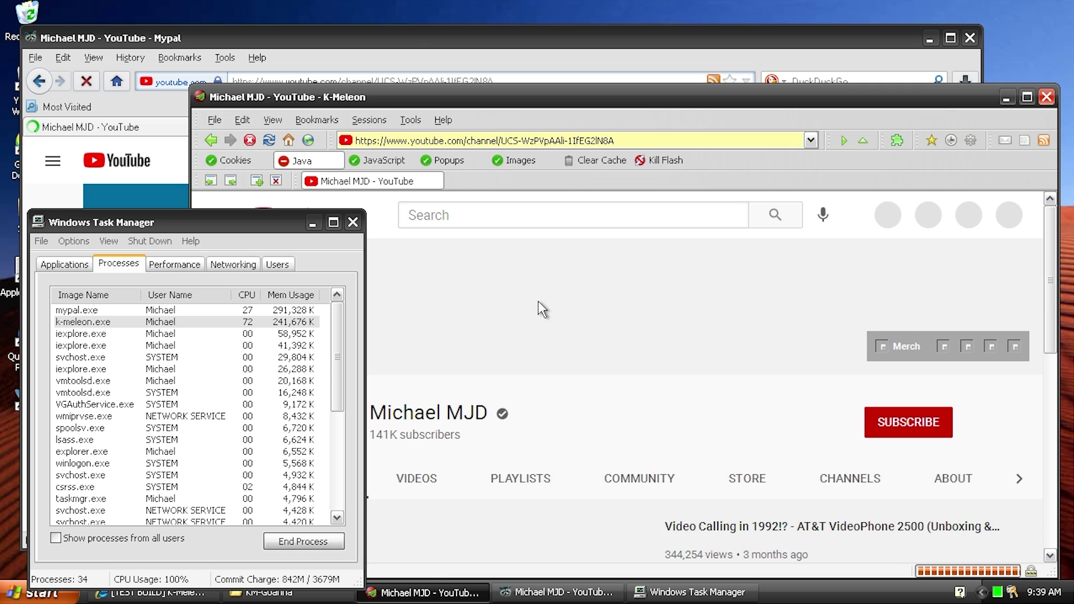
left_click(306, 320)
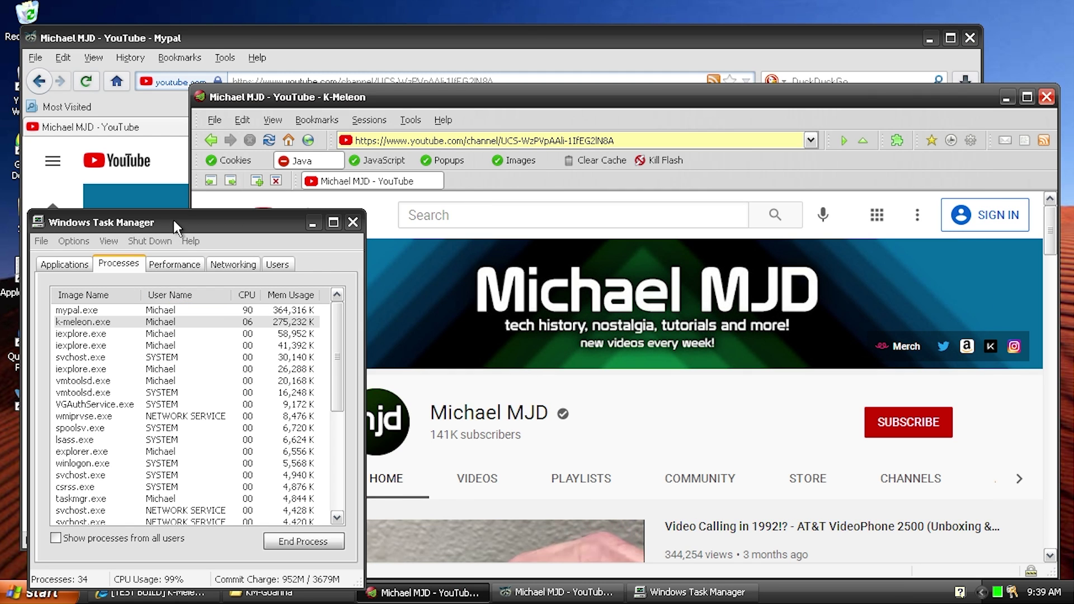
left_click(173, 220)
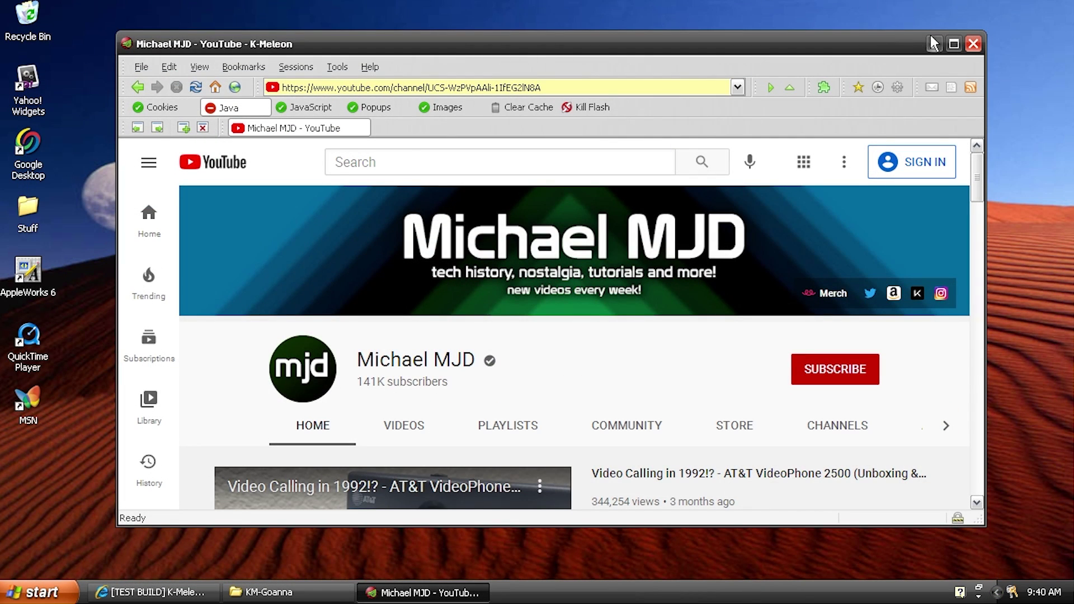
Maximise the K-Meleon window and test toggling JavaScript and image blocking off and on
left_click(954, 42)
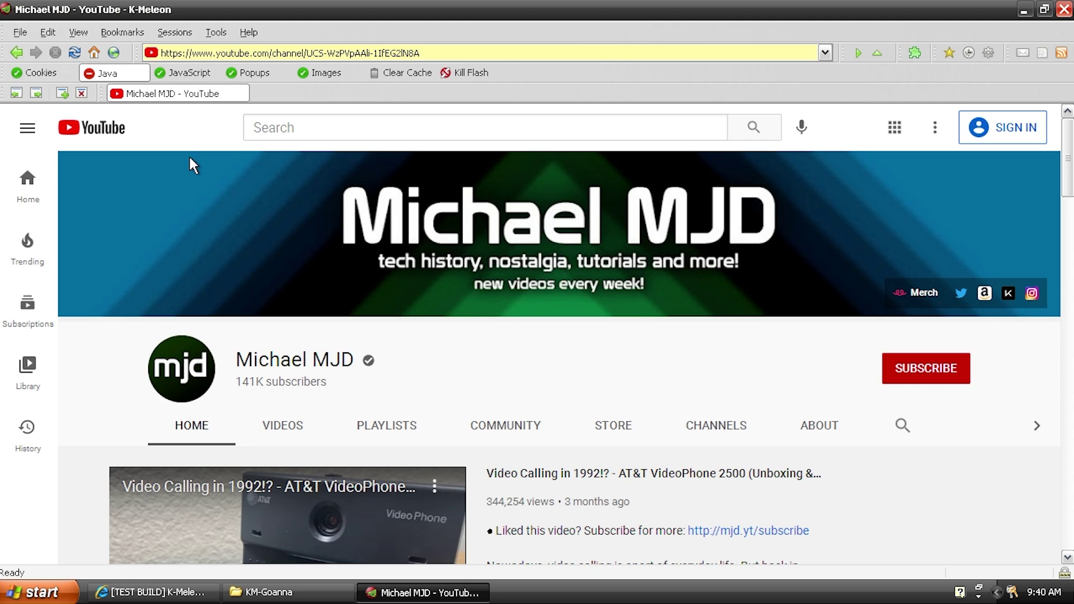
left_click(157, 74)
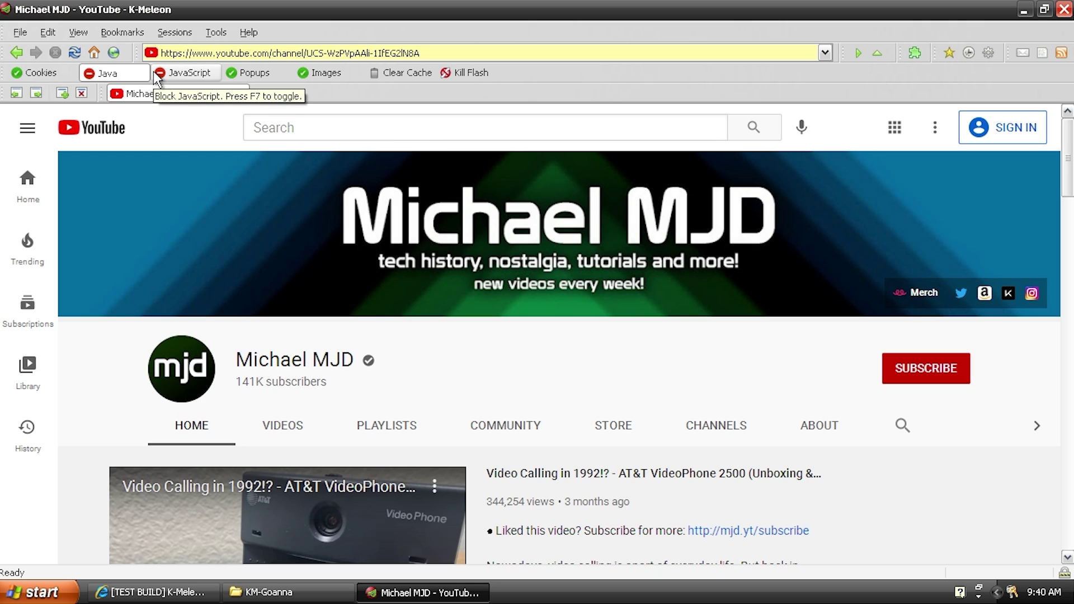
left_click(155, 74)
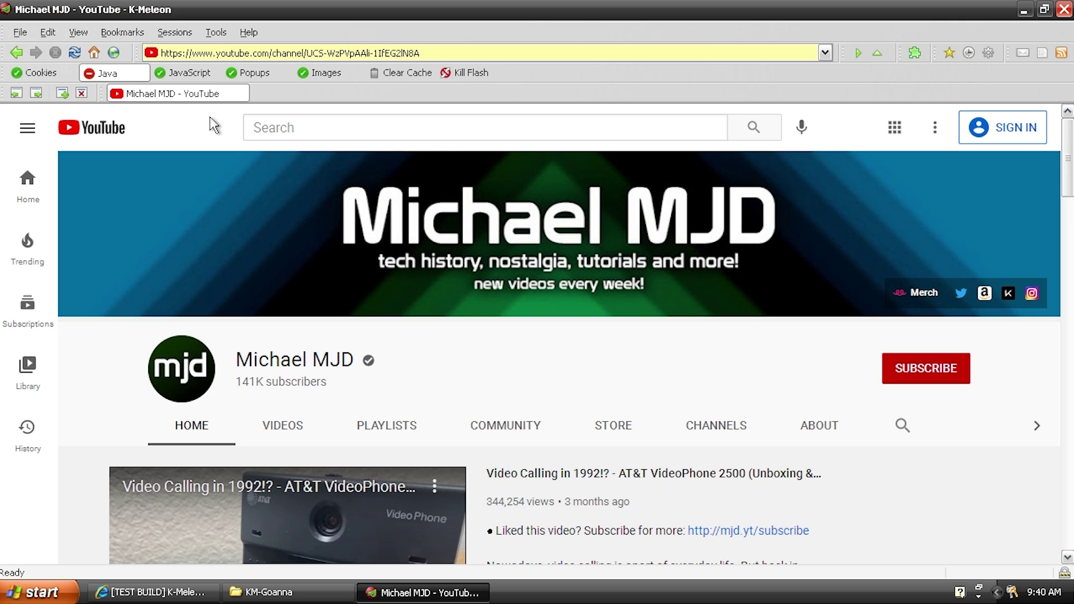
left_click(323, 73)
left_click(324, 73)
key("F7")
key("F7")
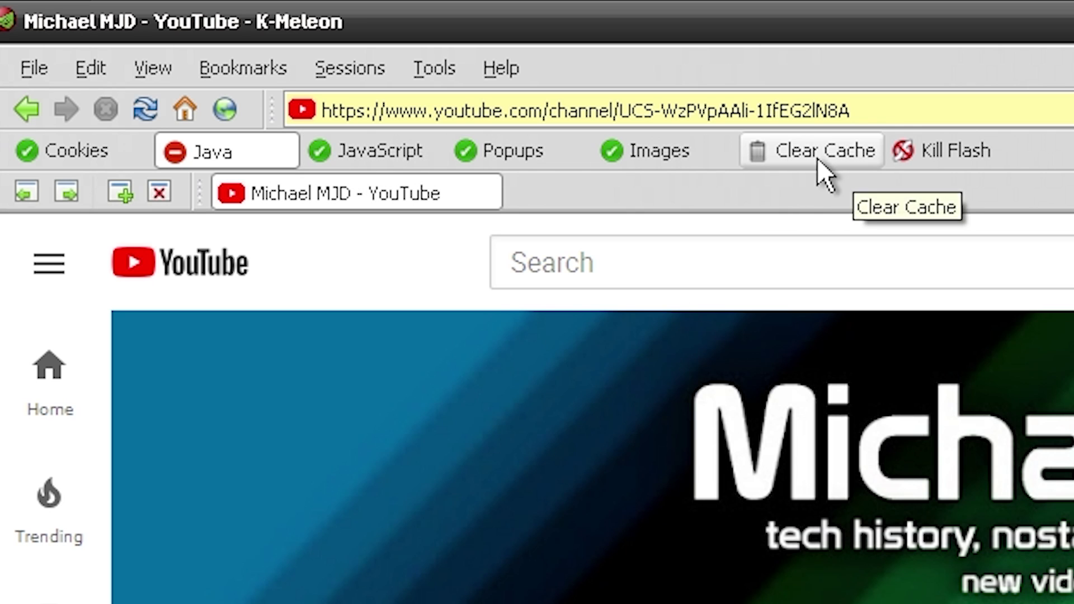
left_click(432, 156)
left_click(432, 156)
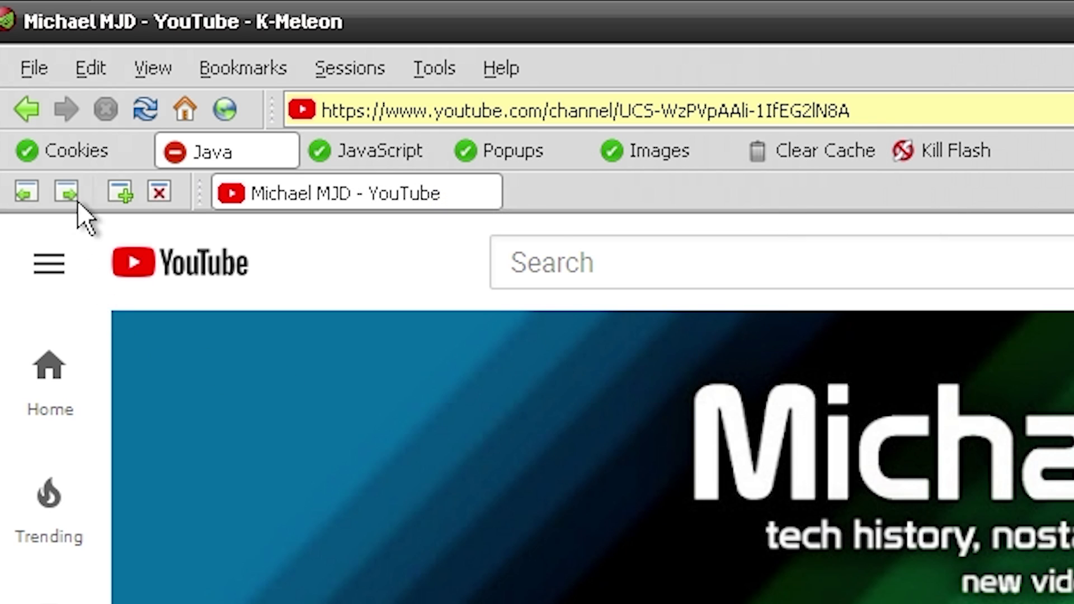
Block cookies, JavaScript, popups and images, then reload the channel page
left_click(73, 152)
left_click(385, 156)
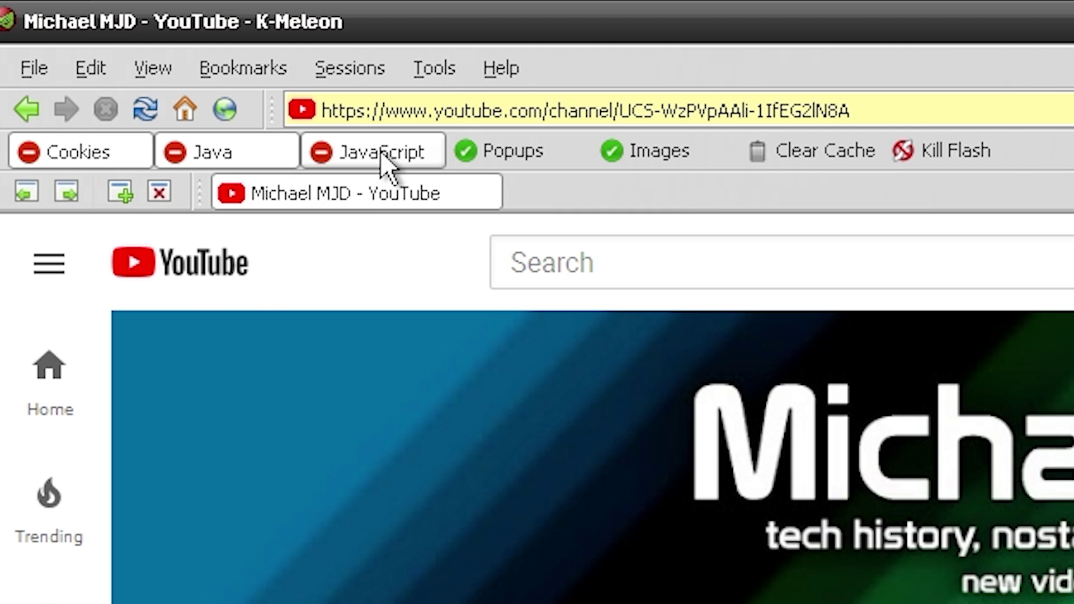
left_click(514, 159)
left_click(660, 155)
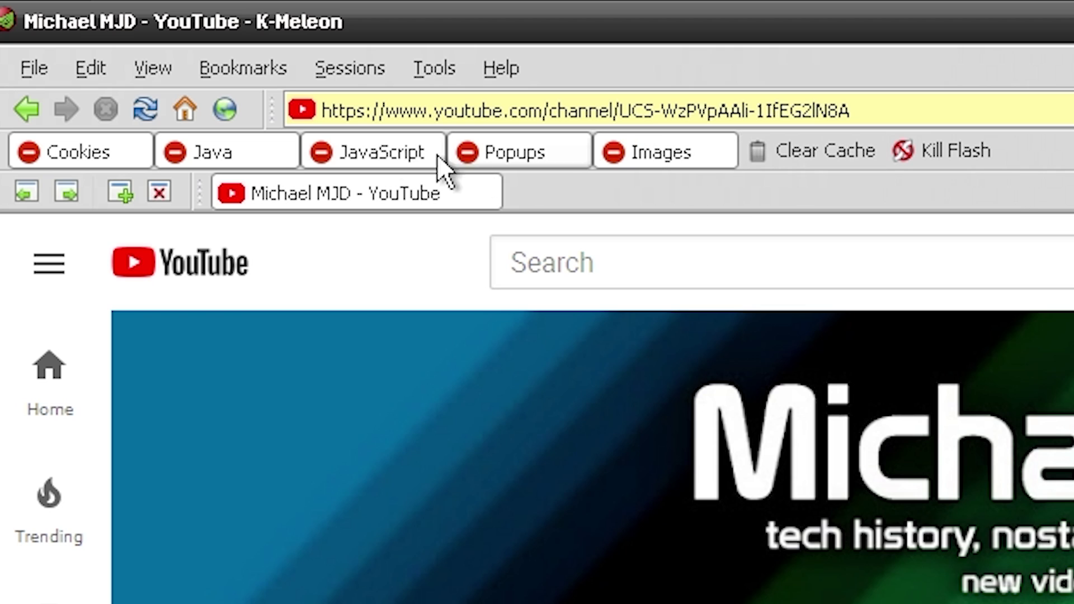
left_click(182, 115)
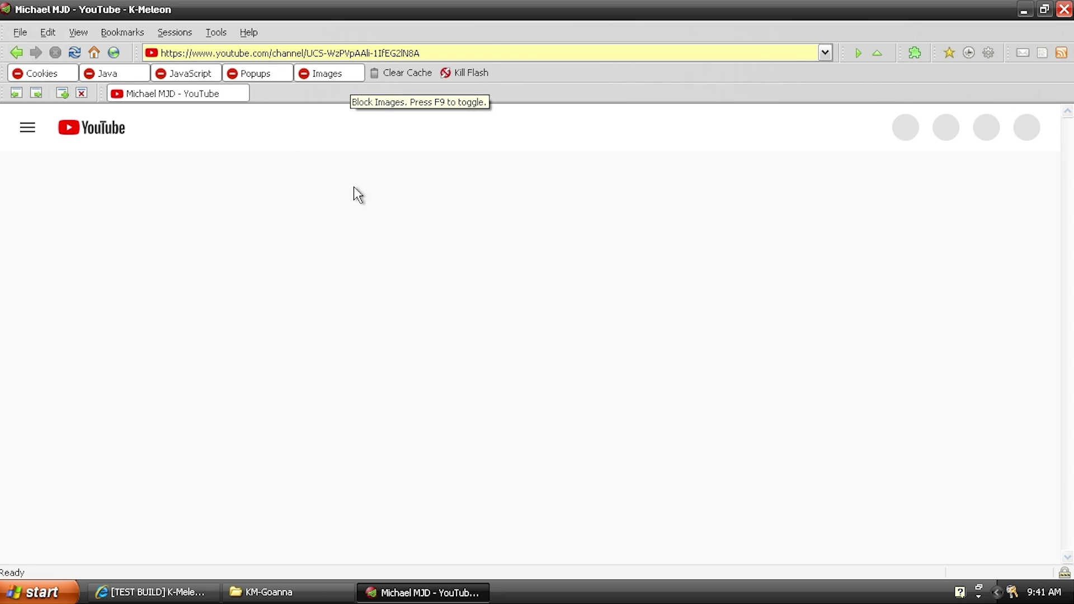
Re-allow JavaScript, popups, images, Java and cookies, then go to the DuckDuckGo home page
left_click(179, 73)
left_click(249, 79)
left_click(313, 73)
left_click(98, 73)
left_click(36, 74)
left_click(110, 77)
left_click(78, 55)
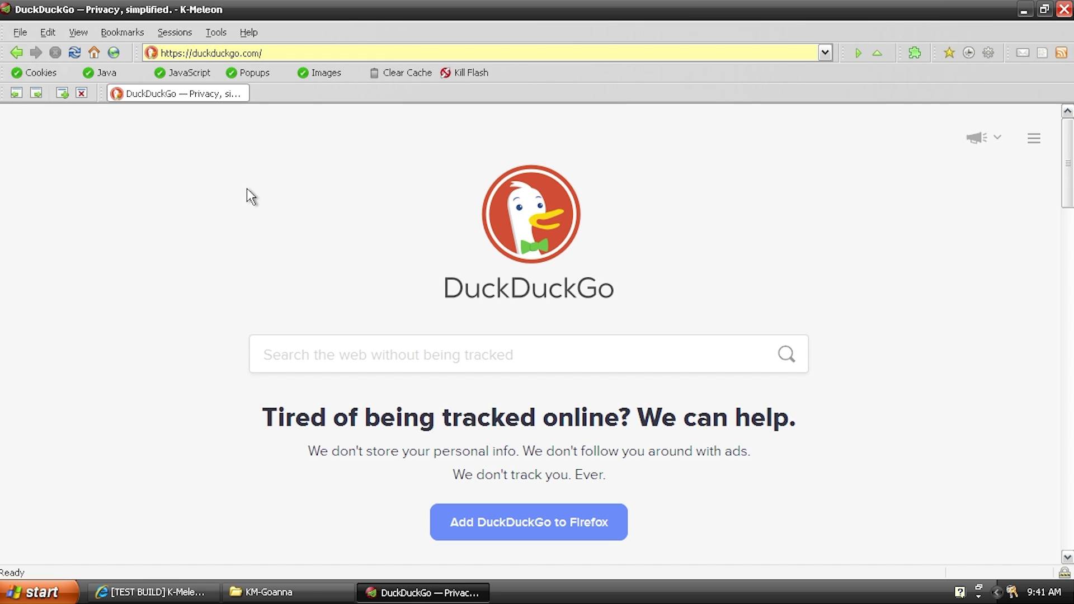
Search DuckDuckGo for 'michael mjd' and dismiss the privacy popup
type("michael ")
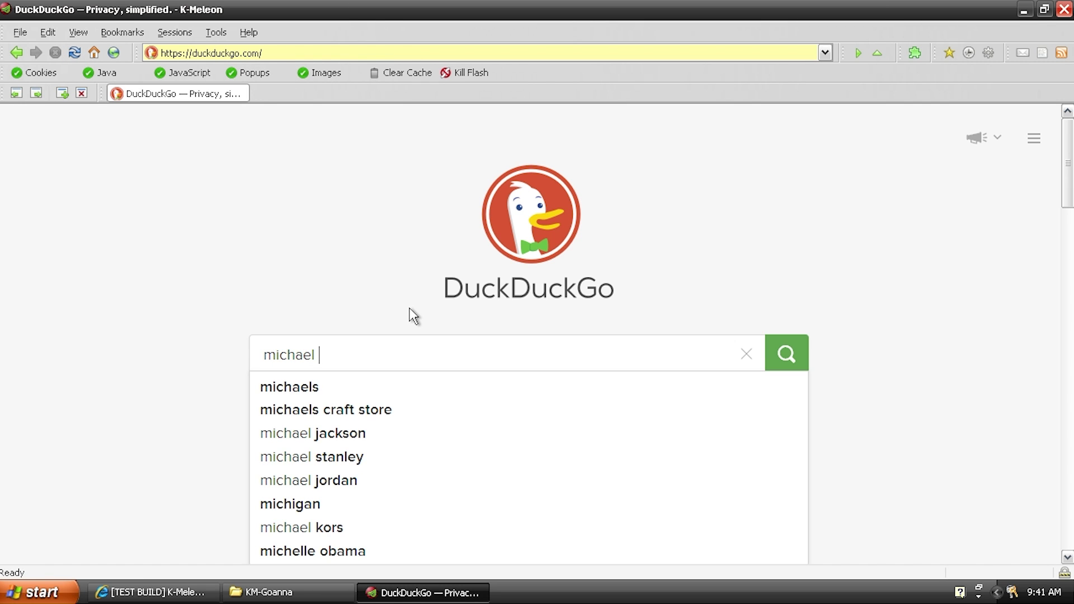
type("mjd")
key("Return")
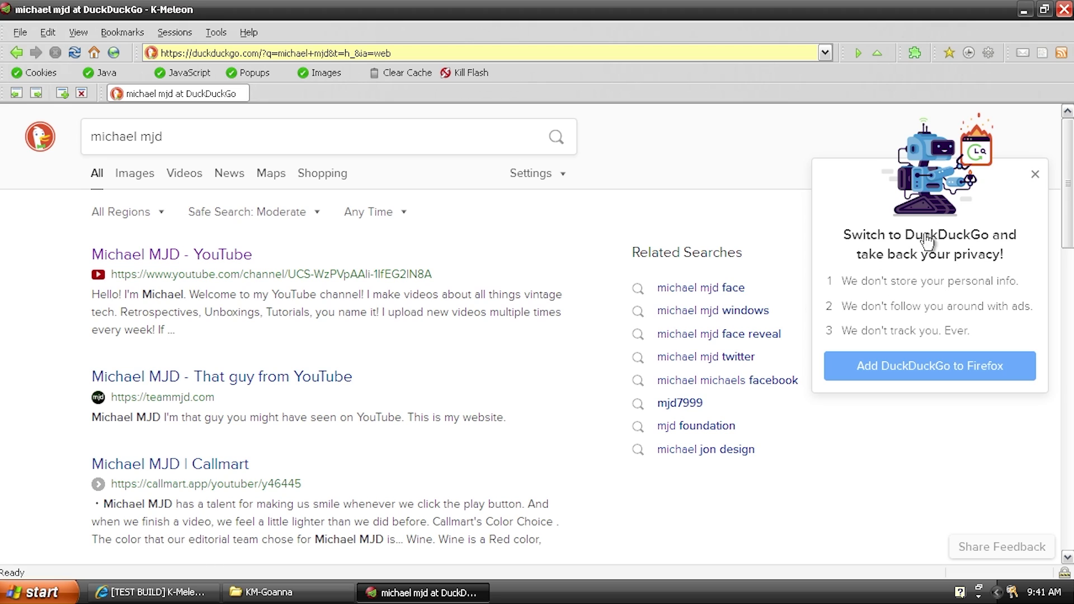
left_click(1035, 174)
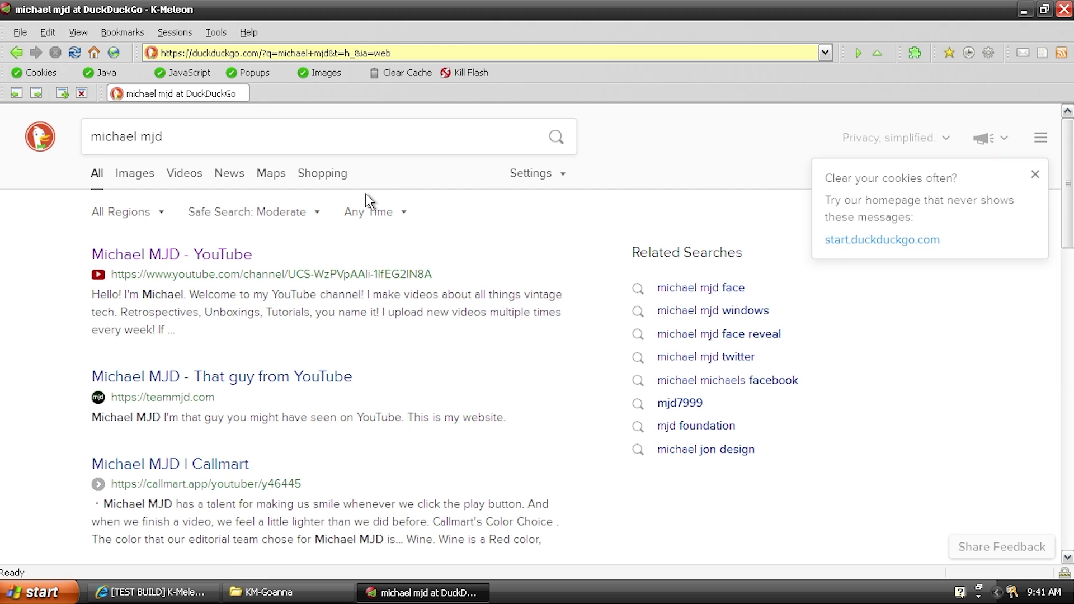
Block JavaScript and then images, reloading the search results each time
left_click(185, 73)
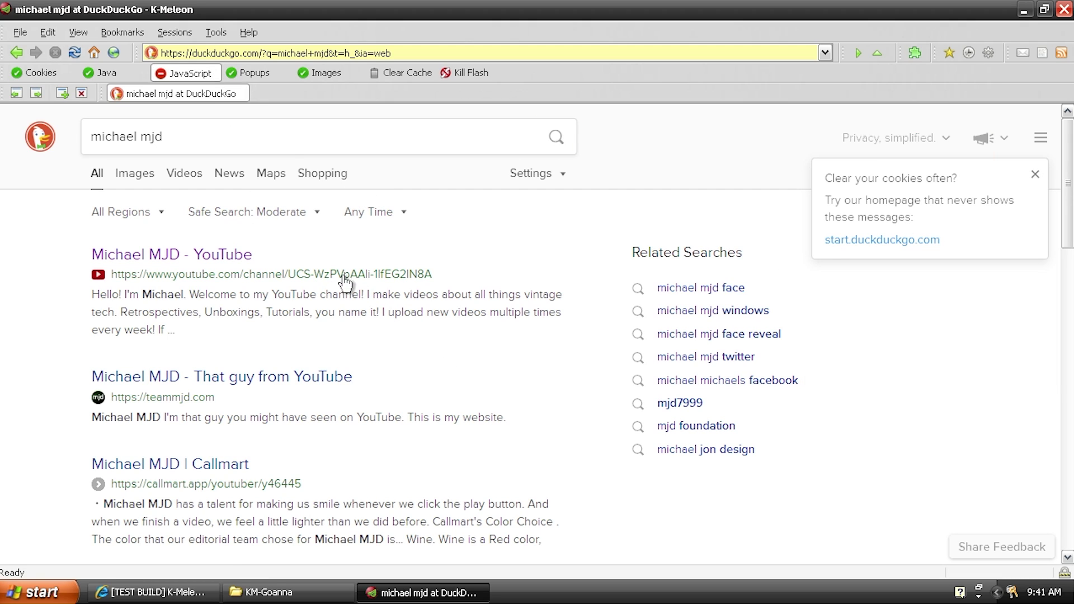
left_click(79, 51)
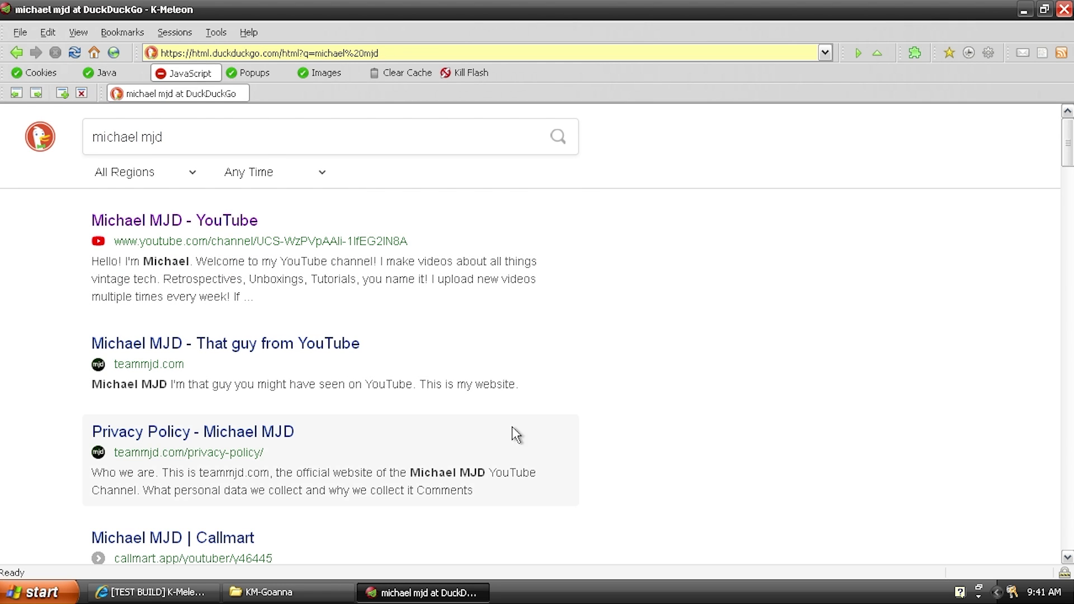
scroll(442, 386, "down", 10)
scroll(439, 391, "up", 10)
scroll(431, 398, "down", 12)
scroll(575, 441, "up", 12)
left_click(318, 76)
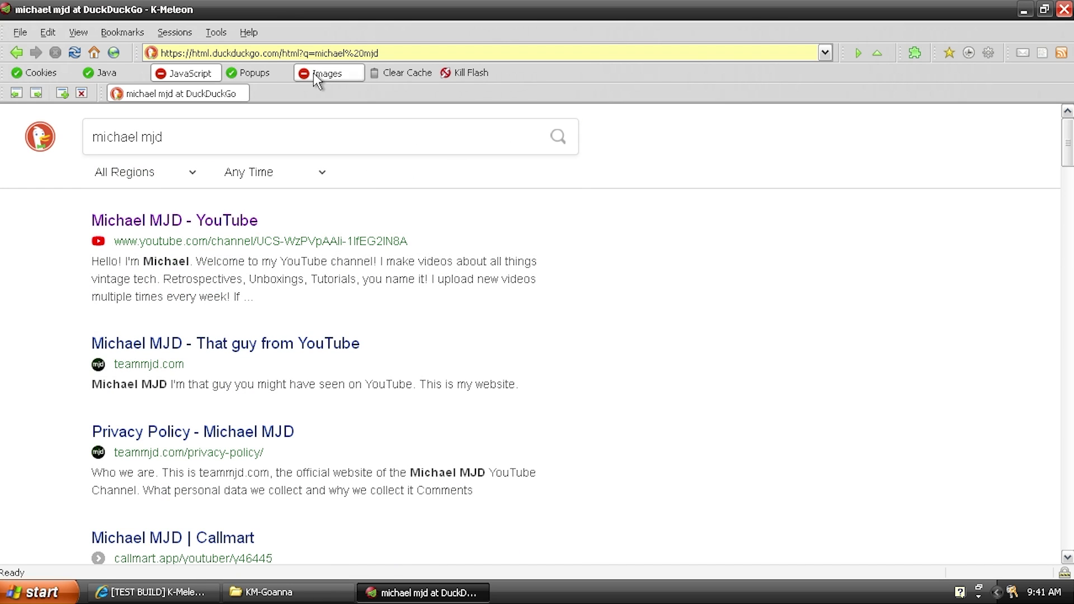
left_click(76, 52)
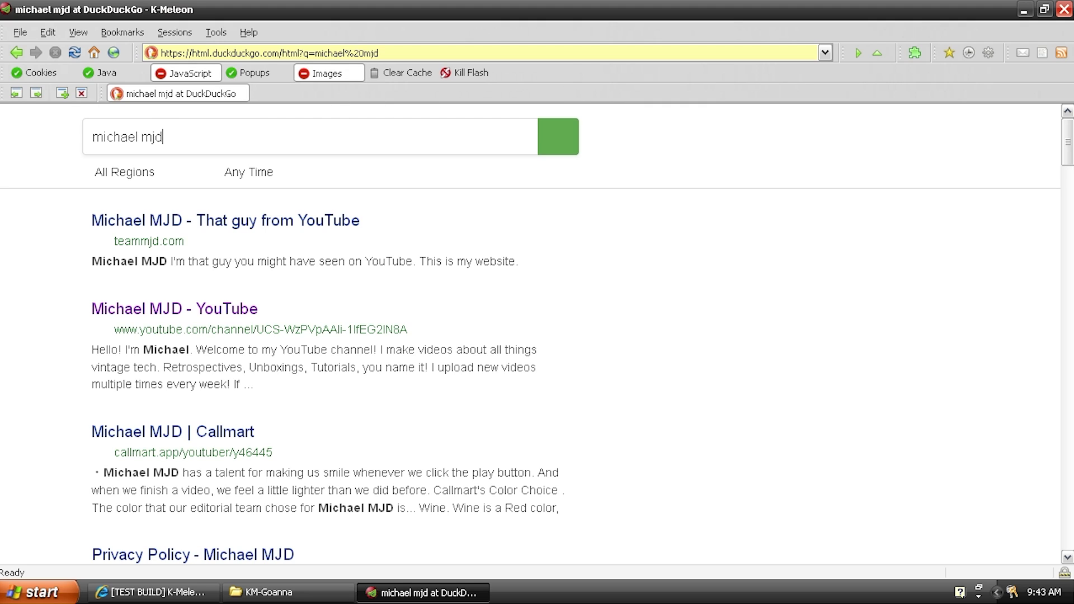
Replace the search query with 'firefox add ons'
key("ctrl+a")
key("BackSpace")
type("firefox add ons")
Search for Firefox add-ons and try downloading the Bitwarden add-on file
key("Return")
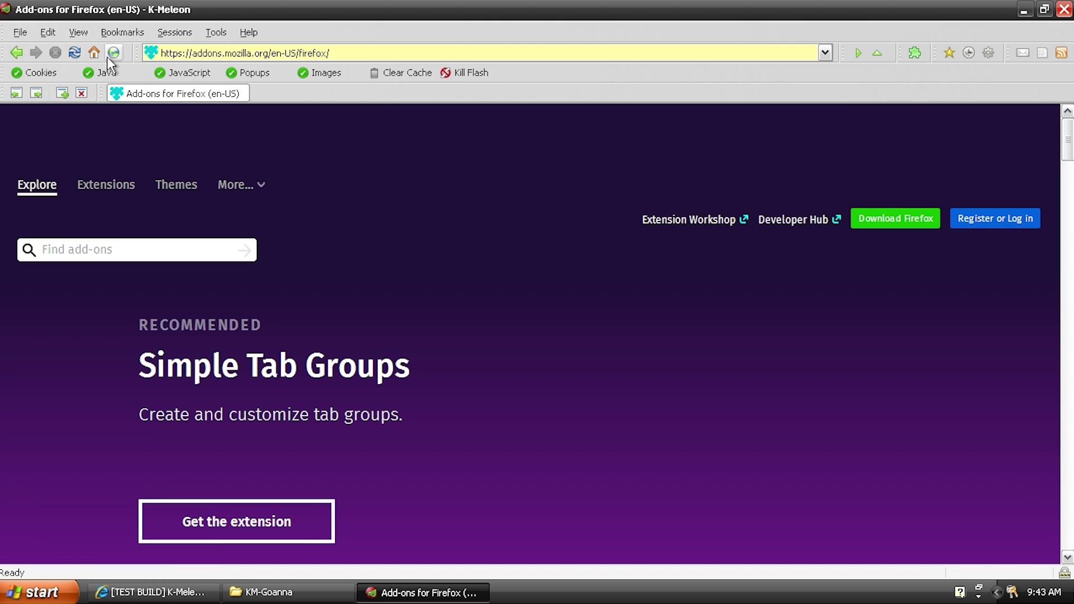
left_click(219, 364)
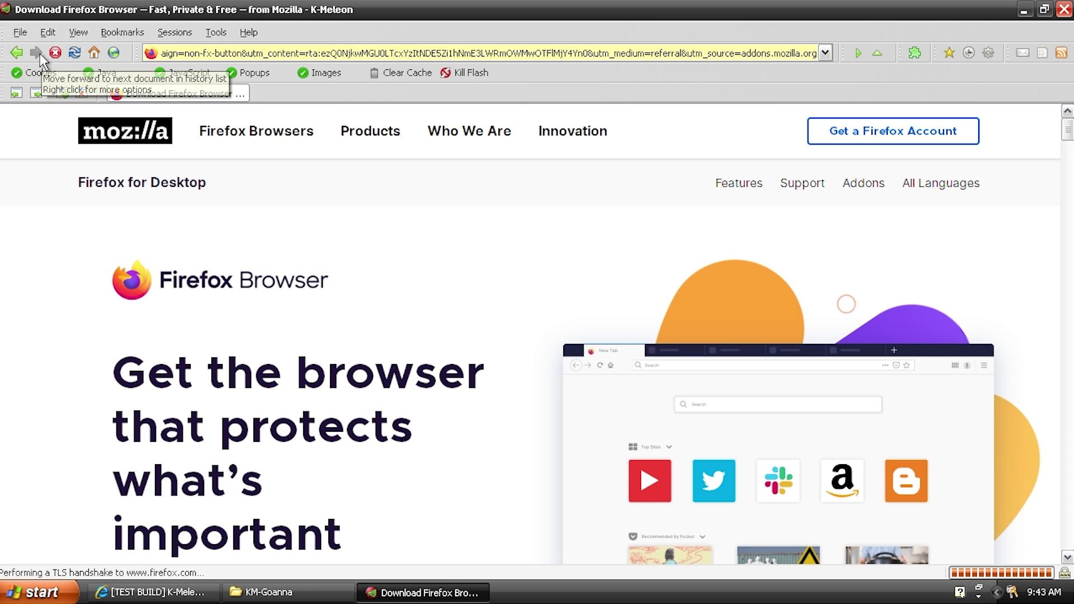
left_click(16, 52)
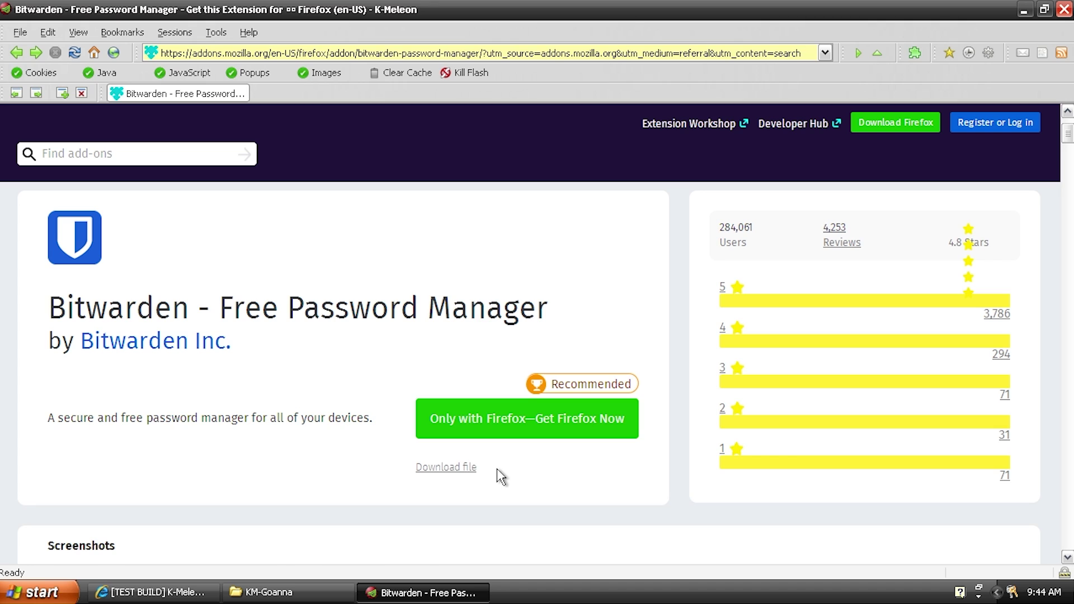
left_click(450, 467)
Load the pasted kmext.sourceforge.net extensions site address
left_click(519, 53)
type("http://kmext.sourceforge.net/")
key("Return")
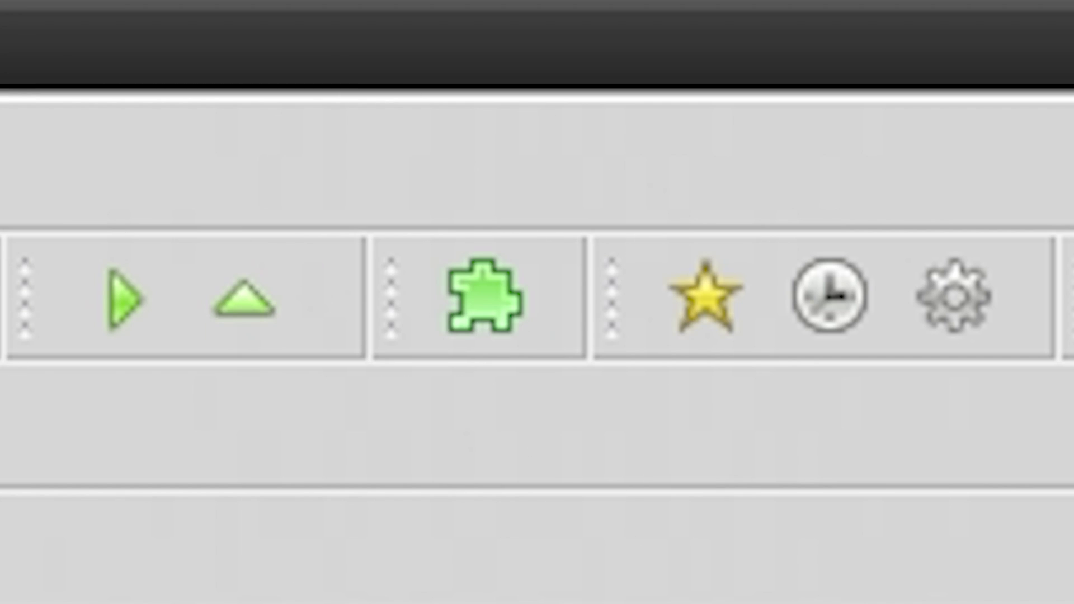
Open the K-Meleon Extensions Manager, reposition its window, then close it
left_click(511, 343)
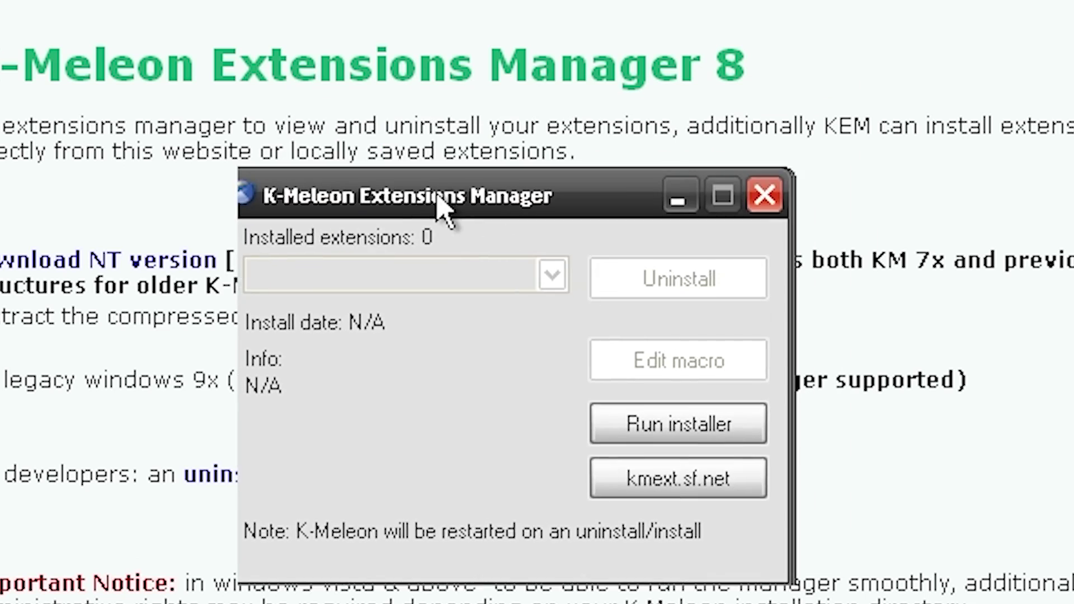
left_click_drag(414, 207, 287, 155)
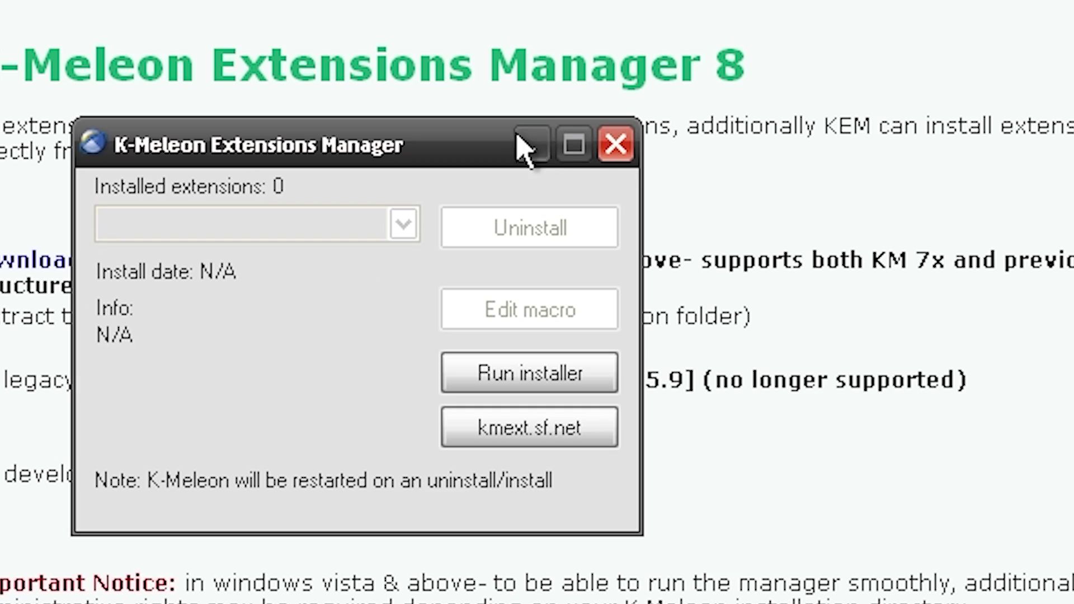
left_click(613, 147)
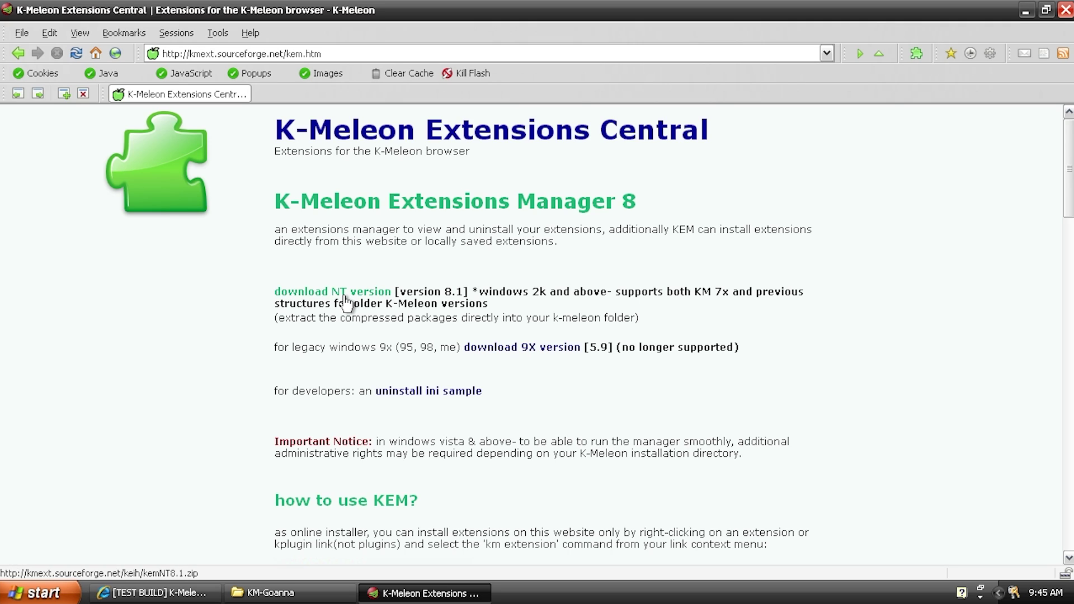
Select kmextman.exe in the KM-Goanna folder window
left_click(270, 592)
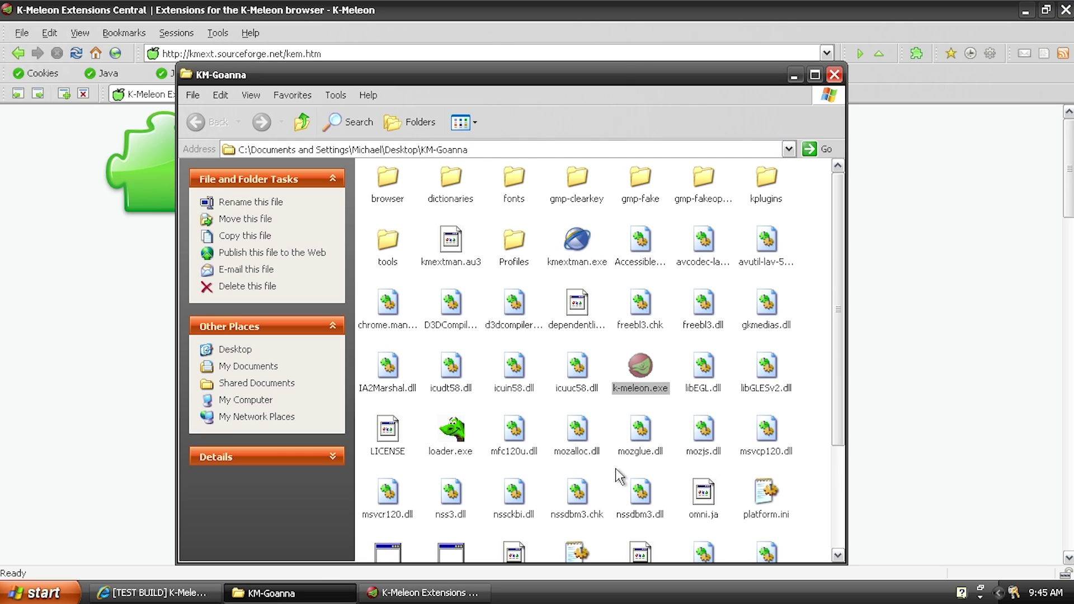
left_click(814, 395)
left_click_drag(548, 283, 615, 235)
left_click(615, 238)
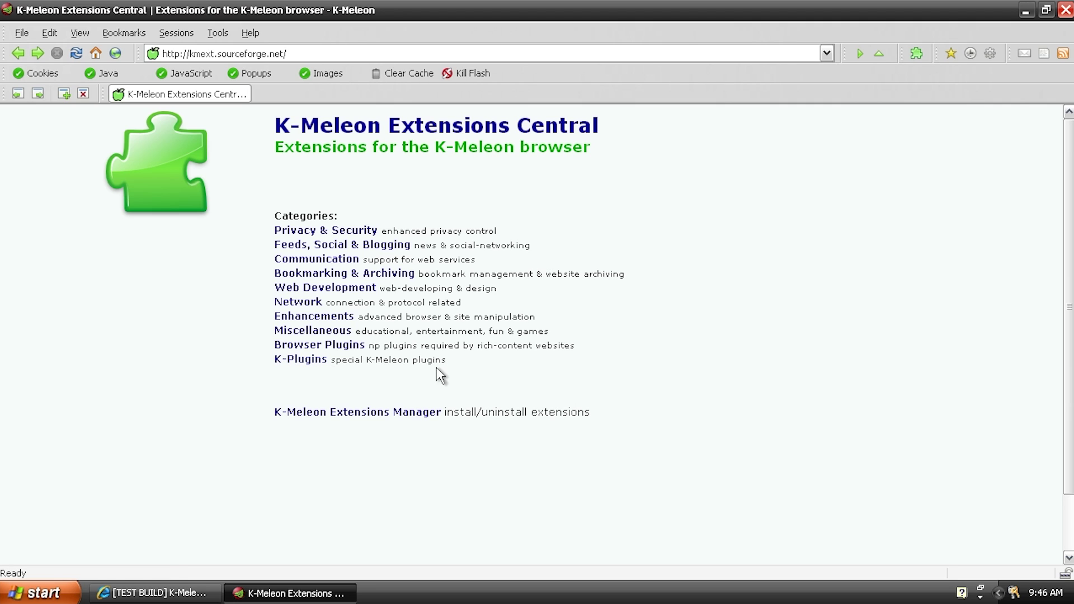
Open the K-Plugins category page and toggle image loading off and back on
left_click(283, 361)
scroll(196, 338, "down", 3)
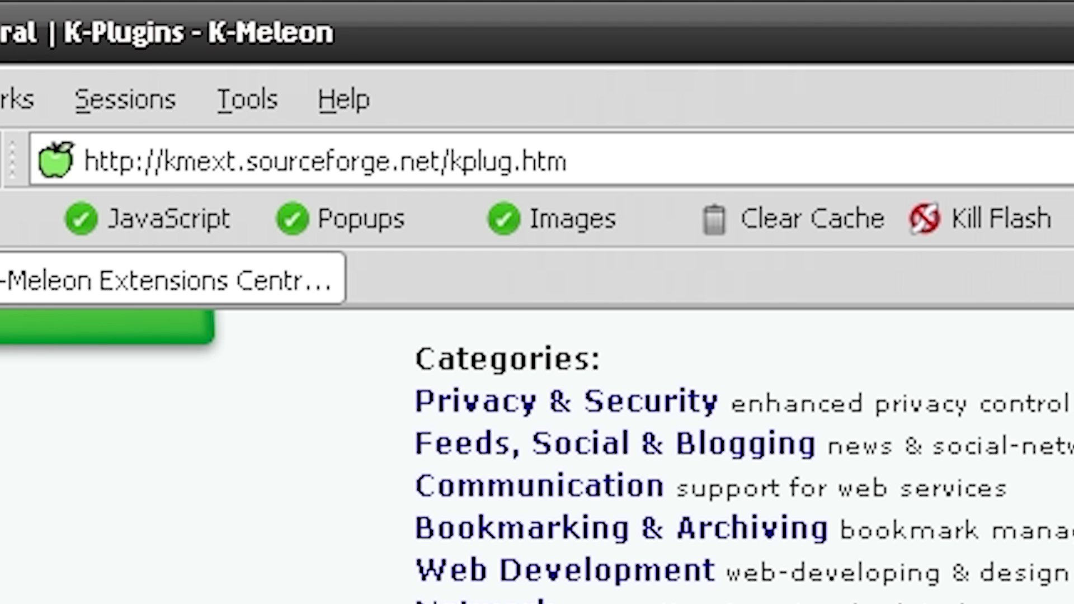
left_click(614, 230)
left_click(614, 230)
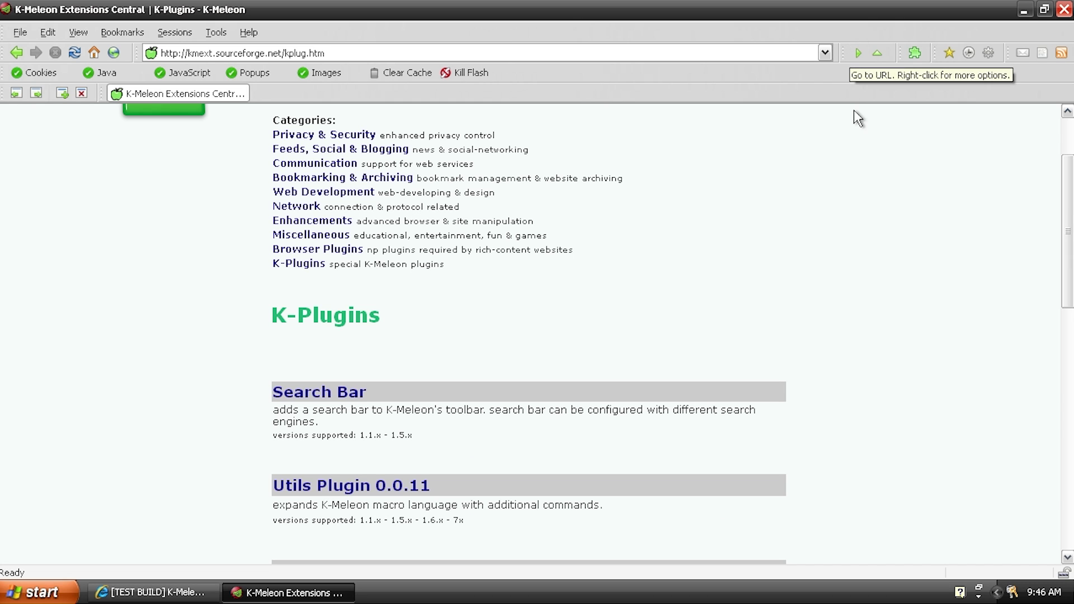
Cancel the searchbar.7z download and extension installer, then bring up the Search Bar link's options
left_click(306, 391)
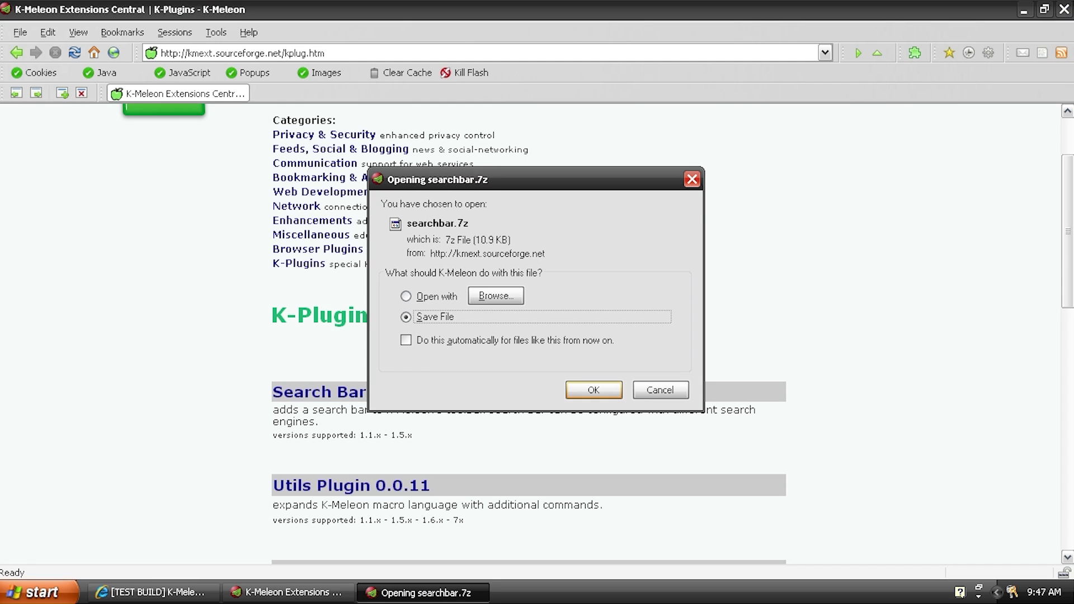
left_click_drag(477, 164, 391, 245)
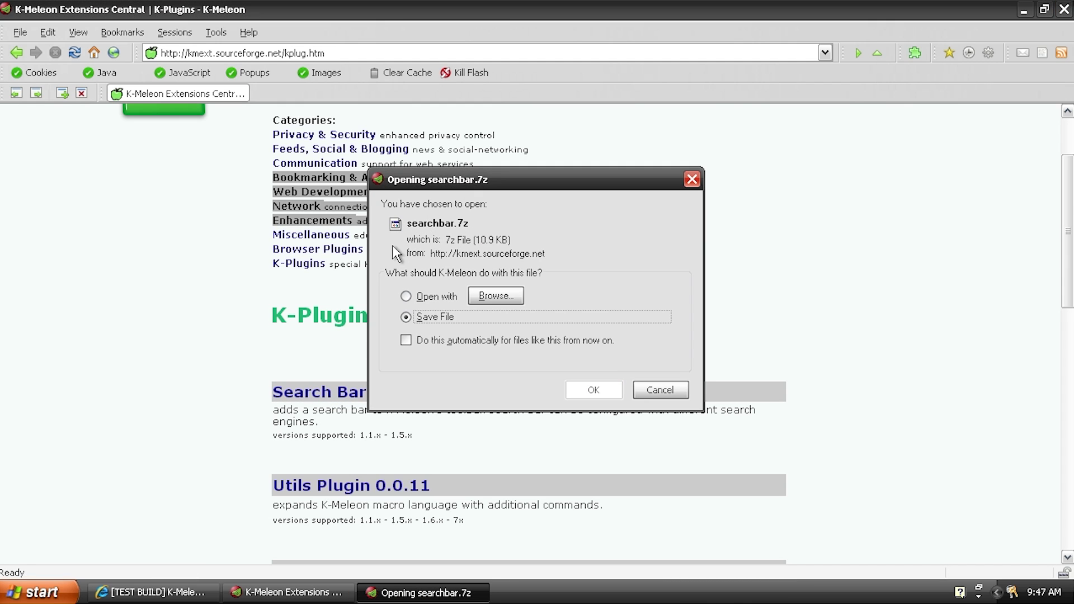
left_click(660, 389)
left_click(915, 53)
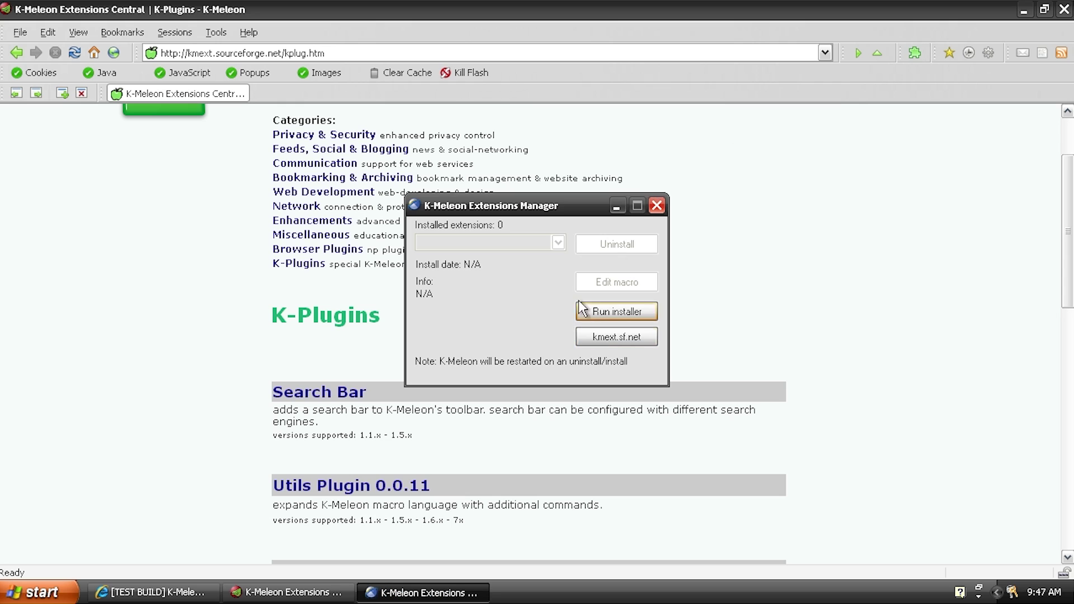
left_click(610, 312)
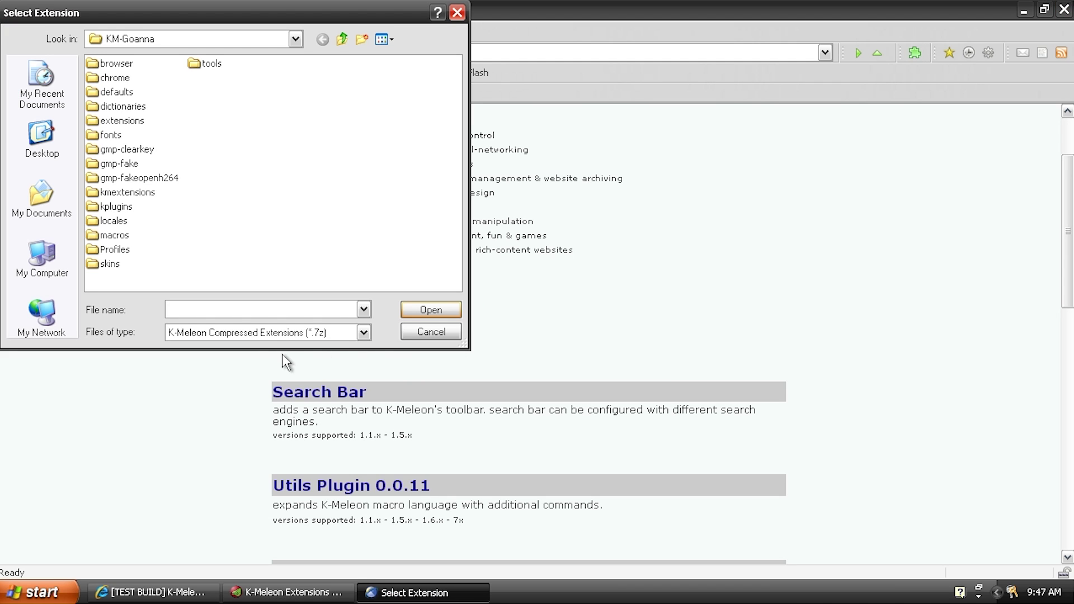
left_click(430, 332)
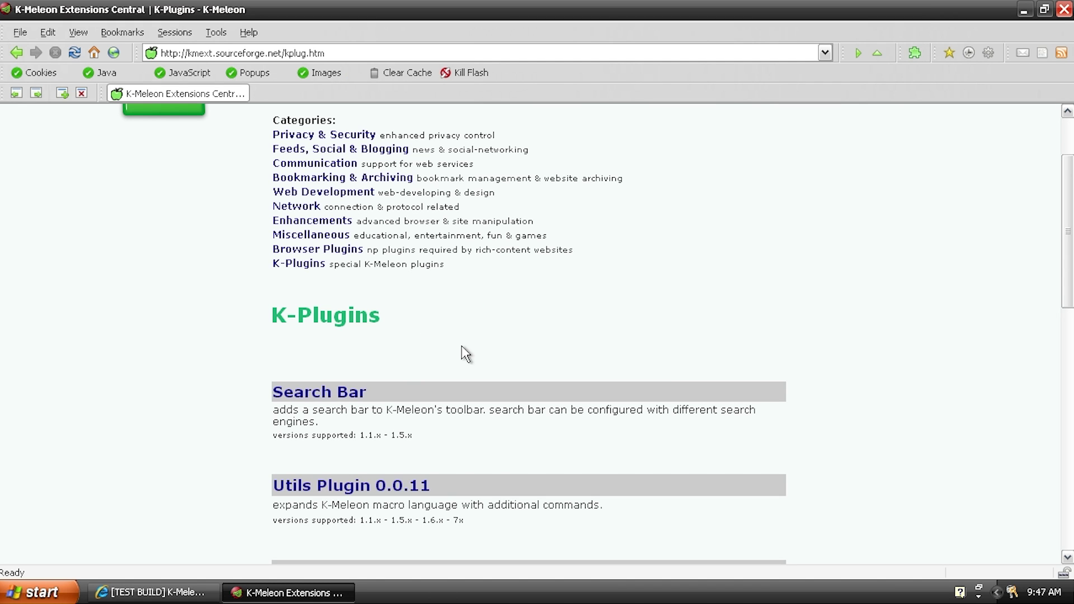
right_click(330, 399)
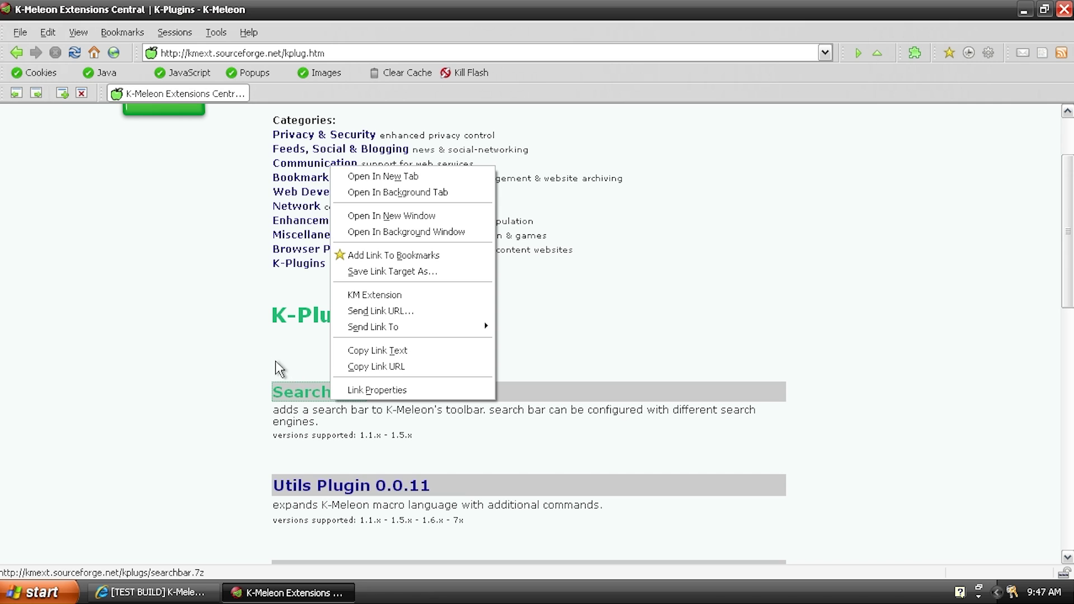
Install Search Bar via KM Extension, test it, then go back to the start page
left_click(374, 295)
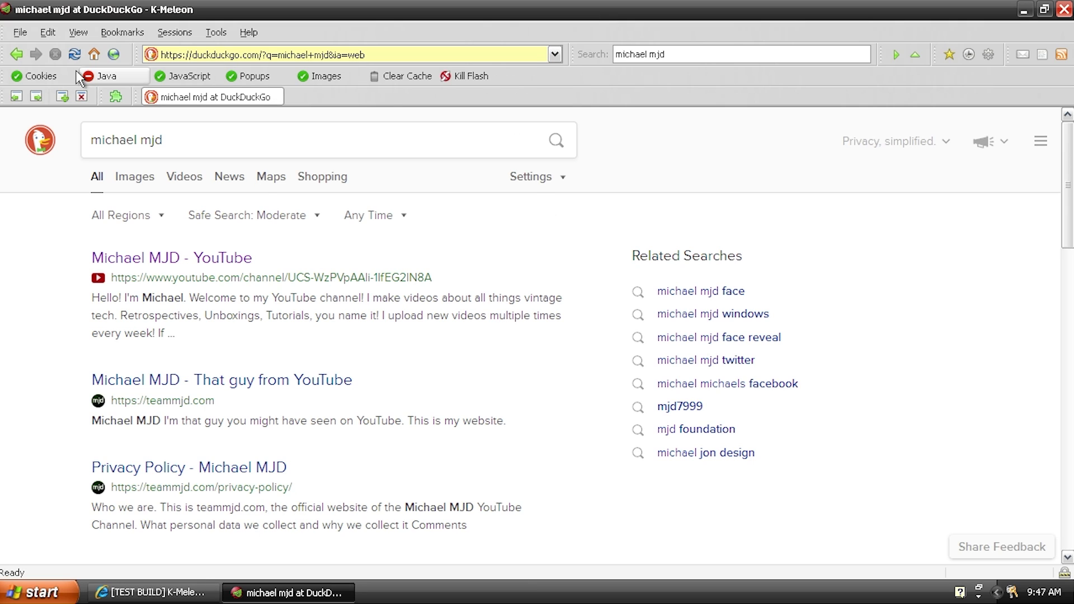
left_click(17, 55)
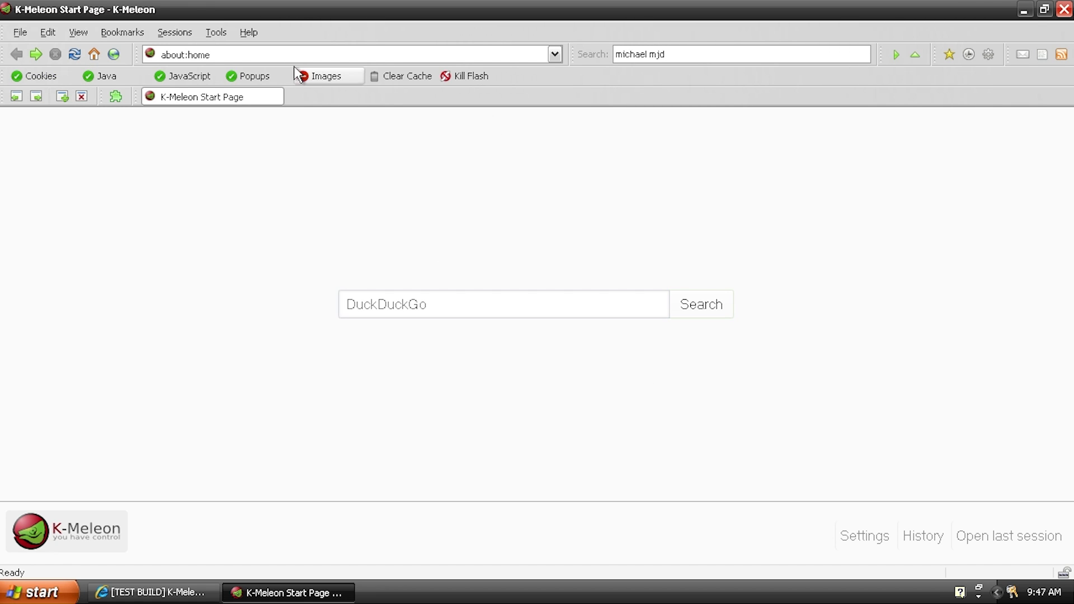
Open the about: page to view K-Meleon's version and credits, then select the address
left_click(211, 54)
type("about:")
key("Return")
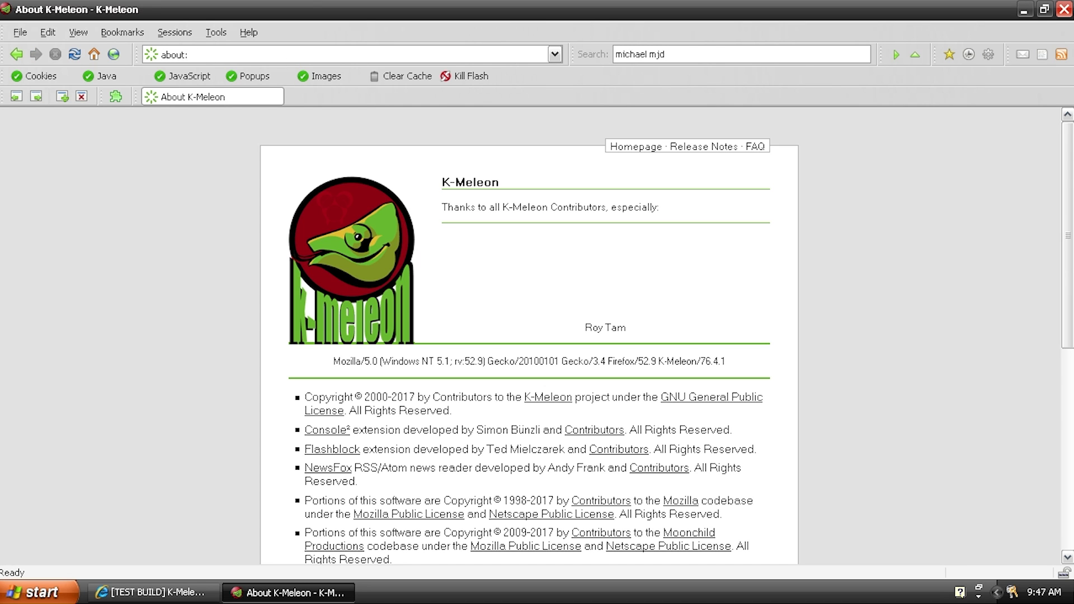
scroll(599, 364, "down", 8)
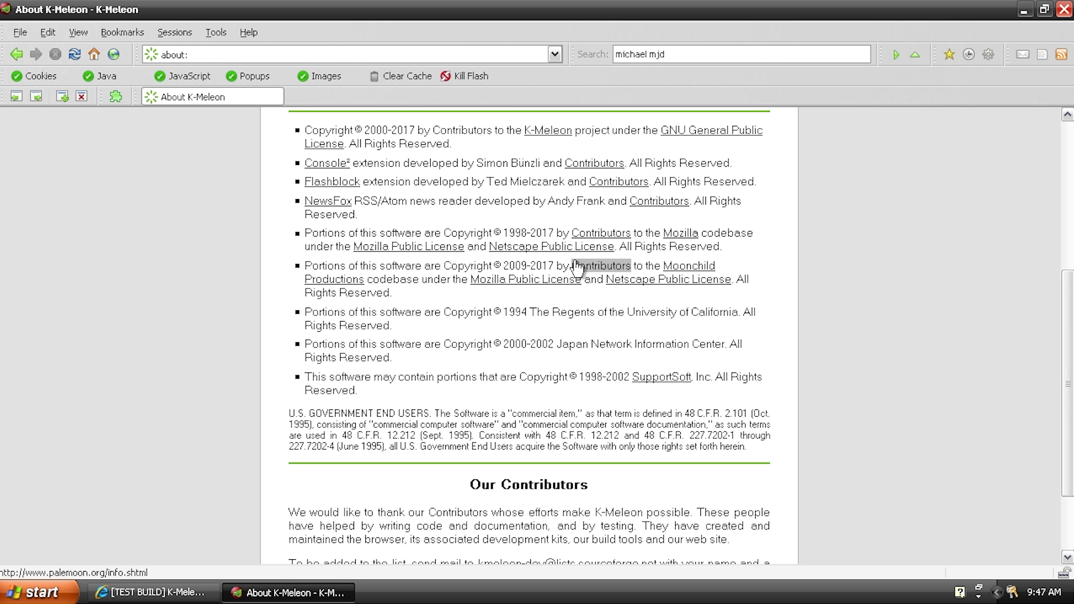
scroll(599, 364, "up", 3)
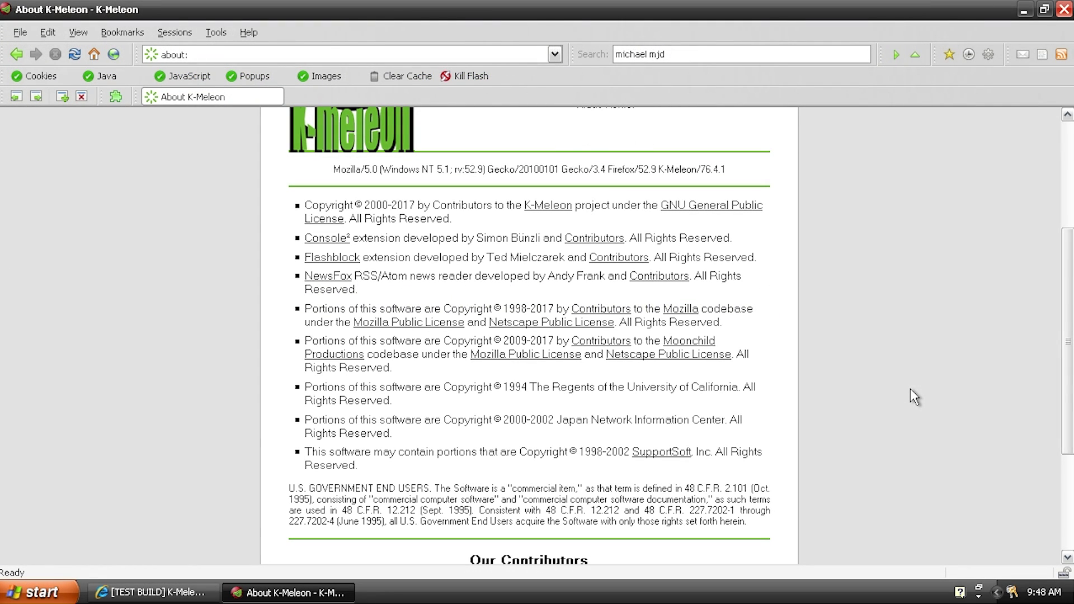
left_click(175, 54)
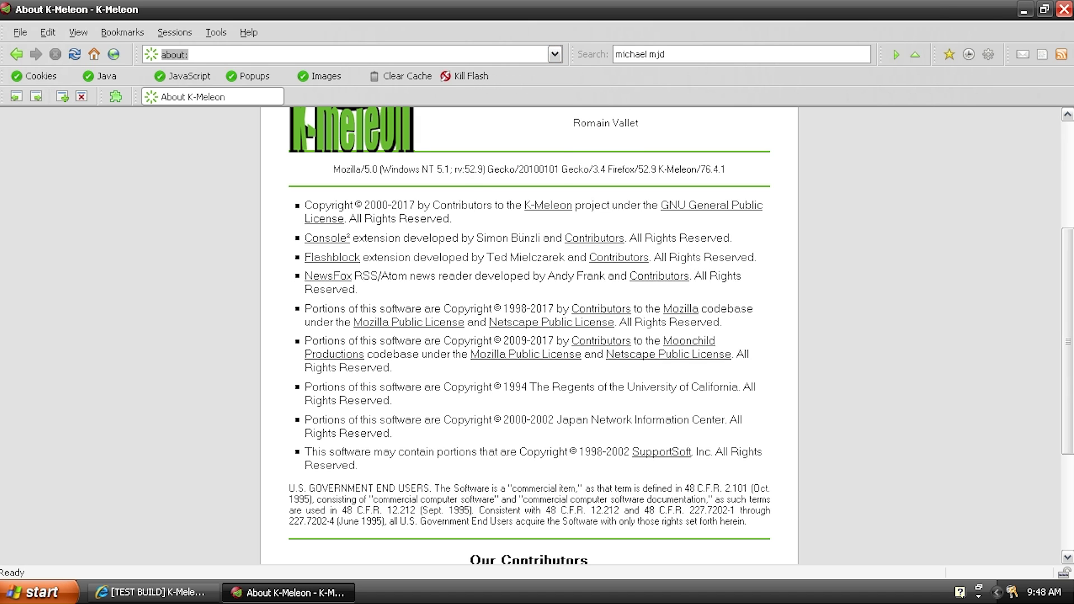
Load mjd.yt and scroll down to the featured video
type("mjd.yt")
key("Return")
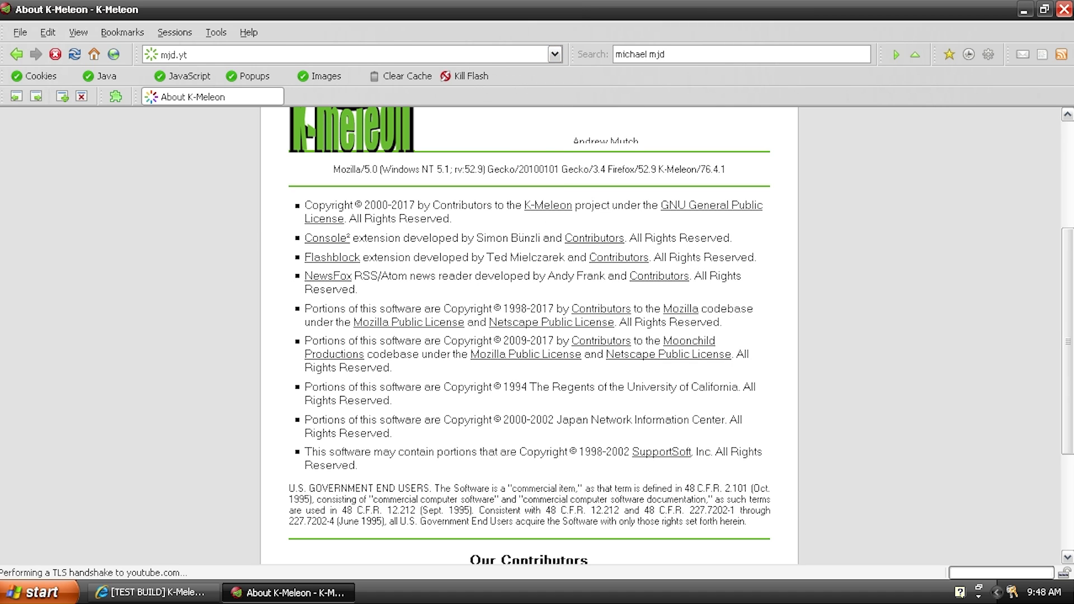
scroll(559, 336, "down", 10)
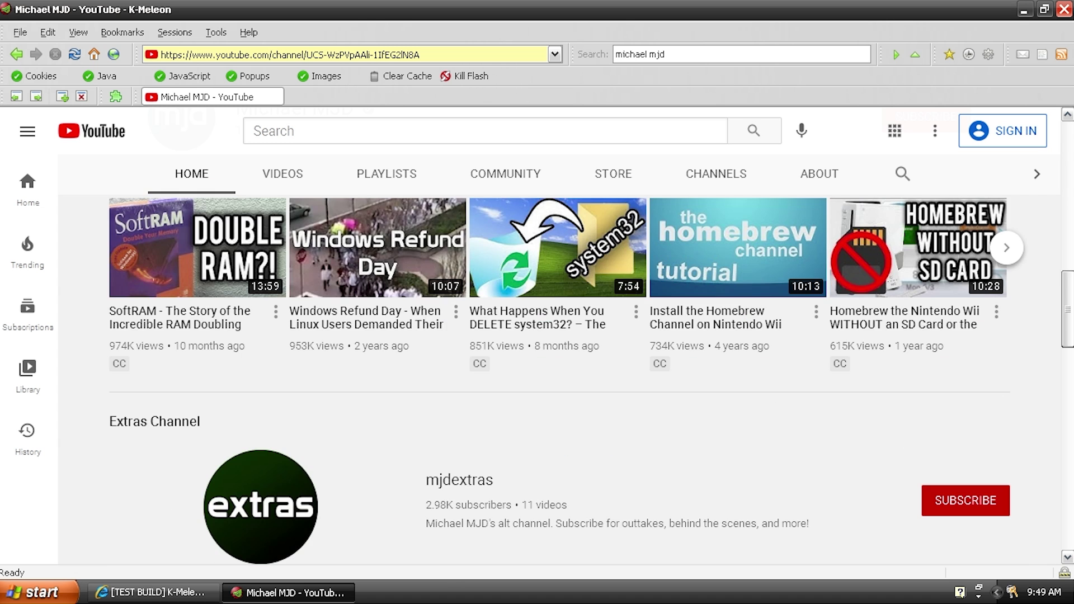
left_click_drag(1067, 336, 1067, 207)
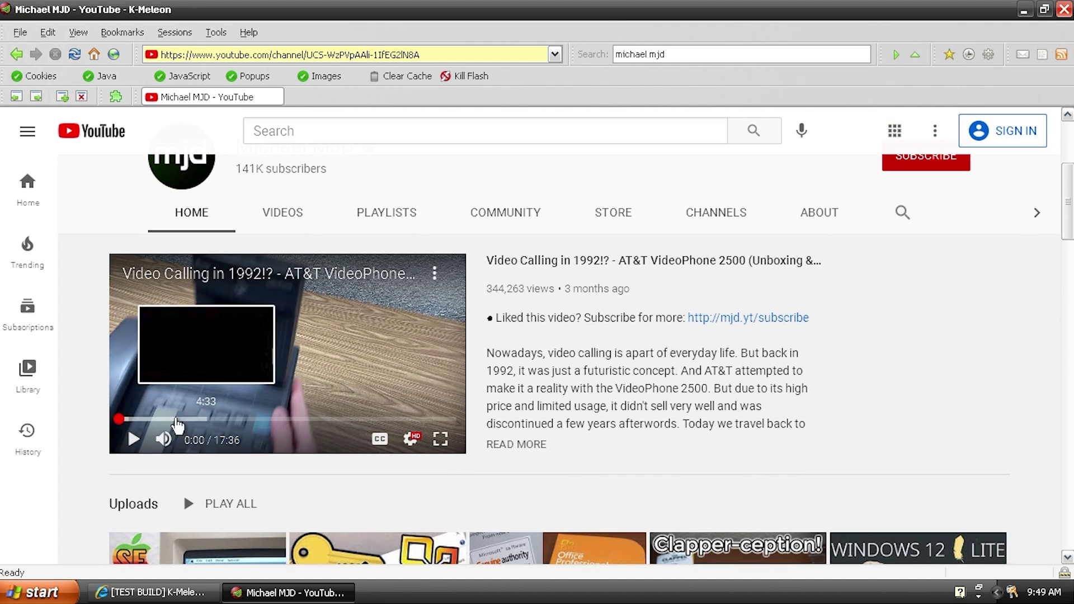
Play the featured video, check its settings, and seek to 9:25
left_click(131, 439)
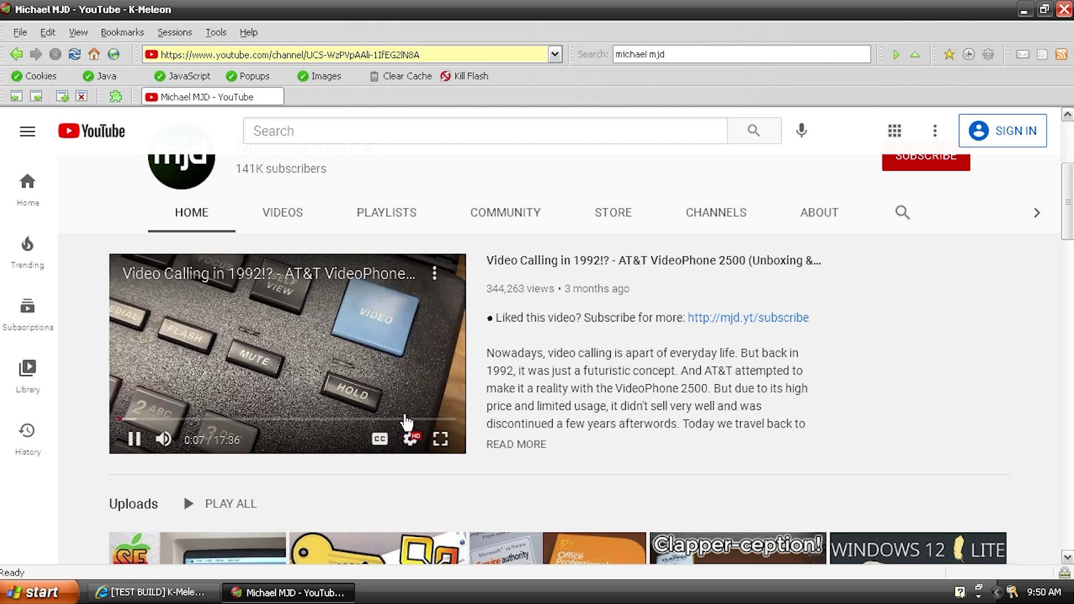
left_click(410, 439)
left_click(410, 438)
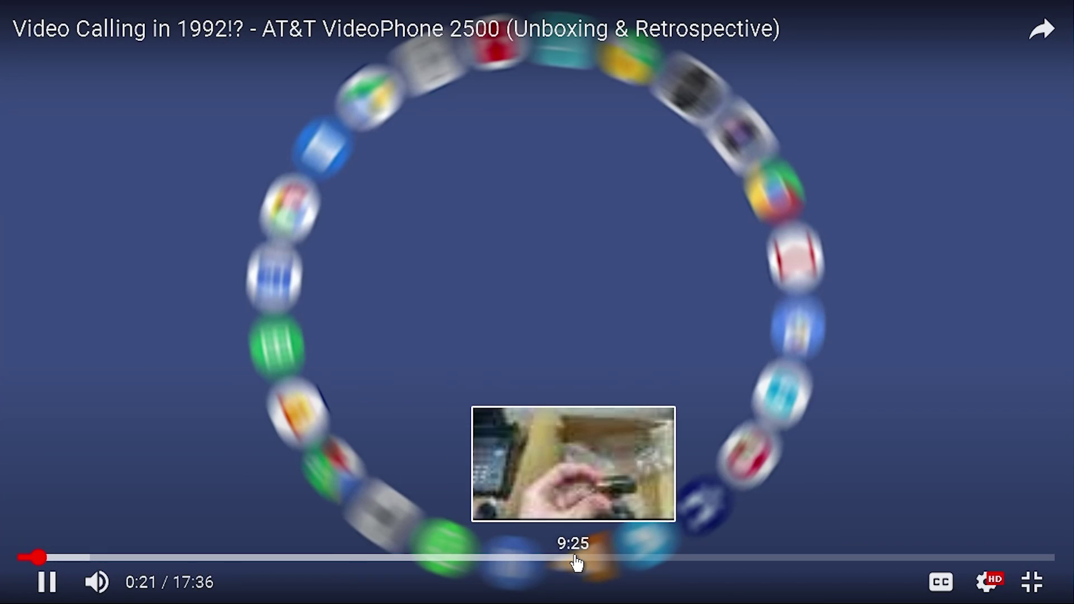
left_click(574, 556)
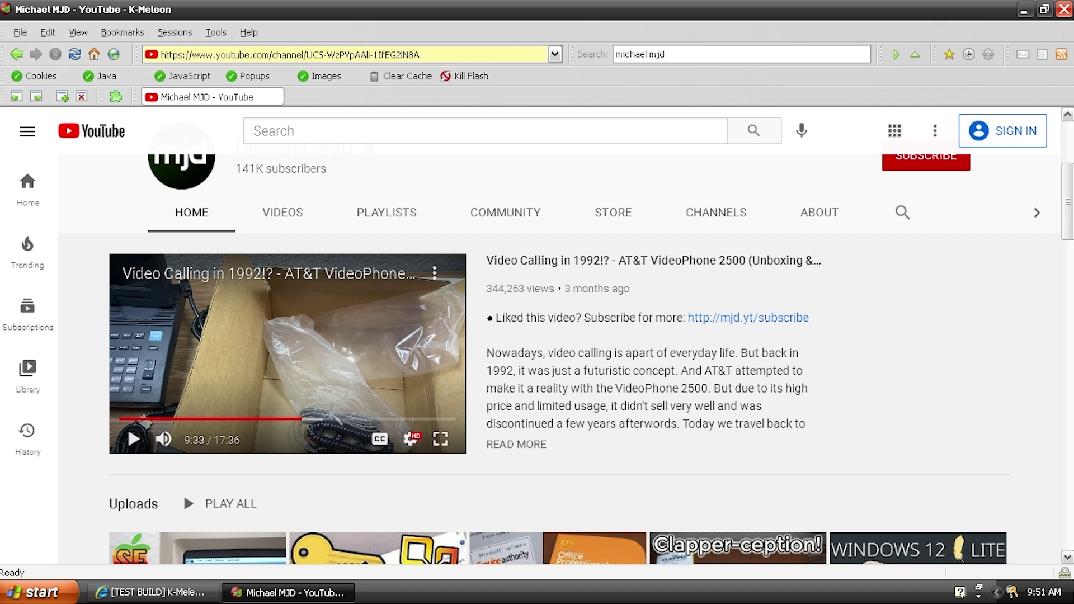
left_click_drag(1068, 202, 1067, 161)
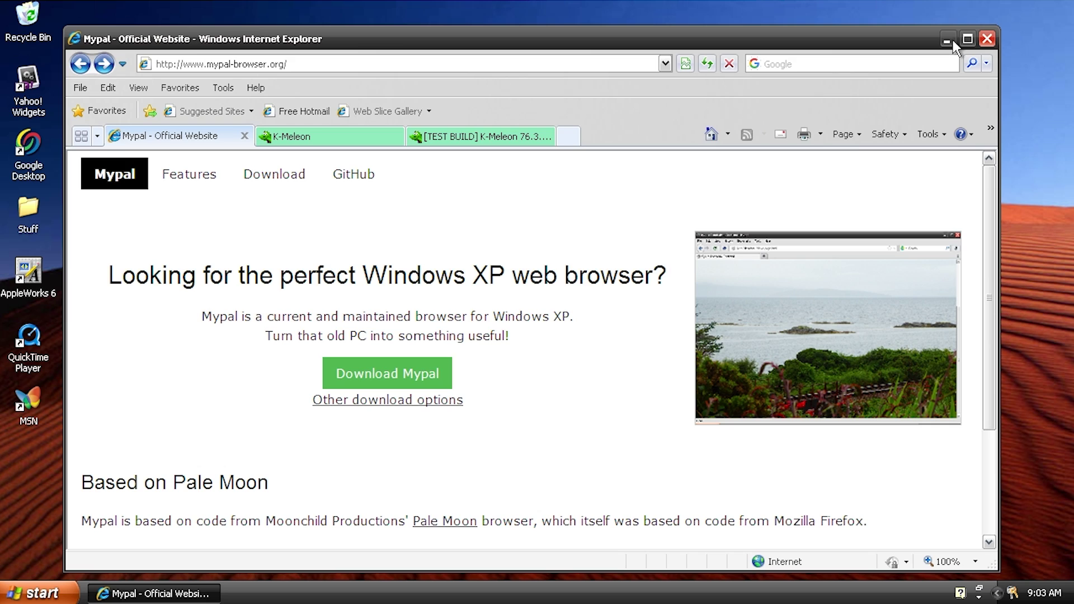
Minimise Internet Explorer and launch Mypal from Start > All Programs
left_click(950, 40)
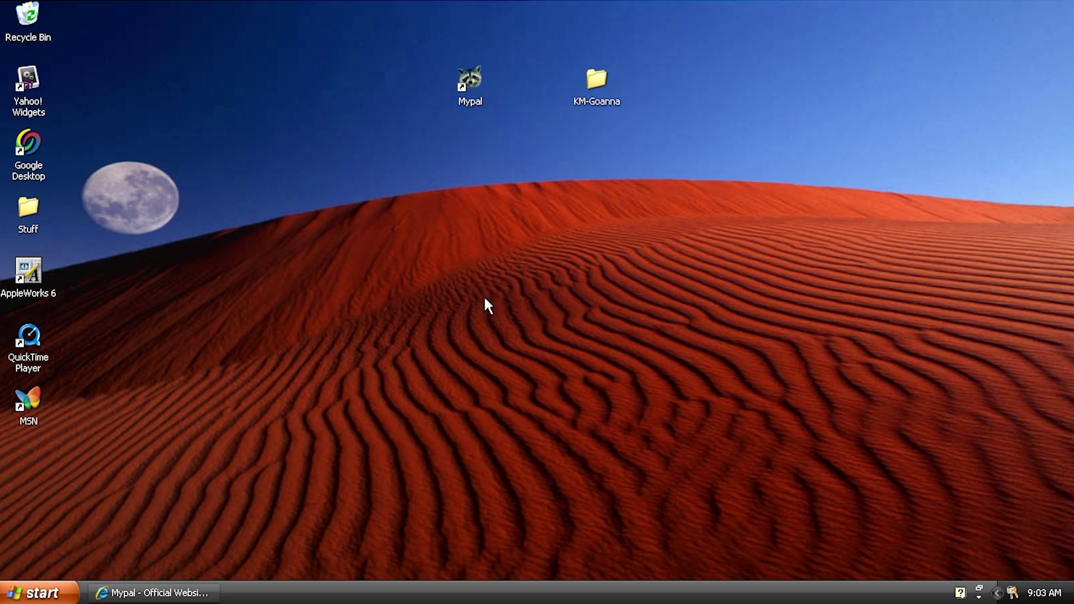
left_click(38, 592)
left_click(53, 532)
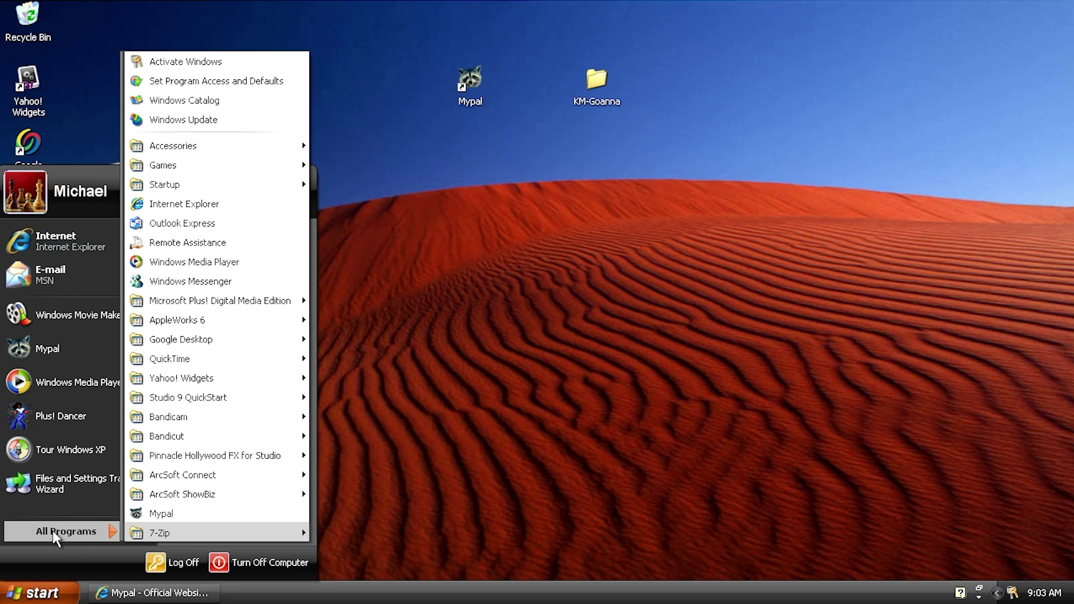
left_click(163, 513)
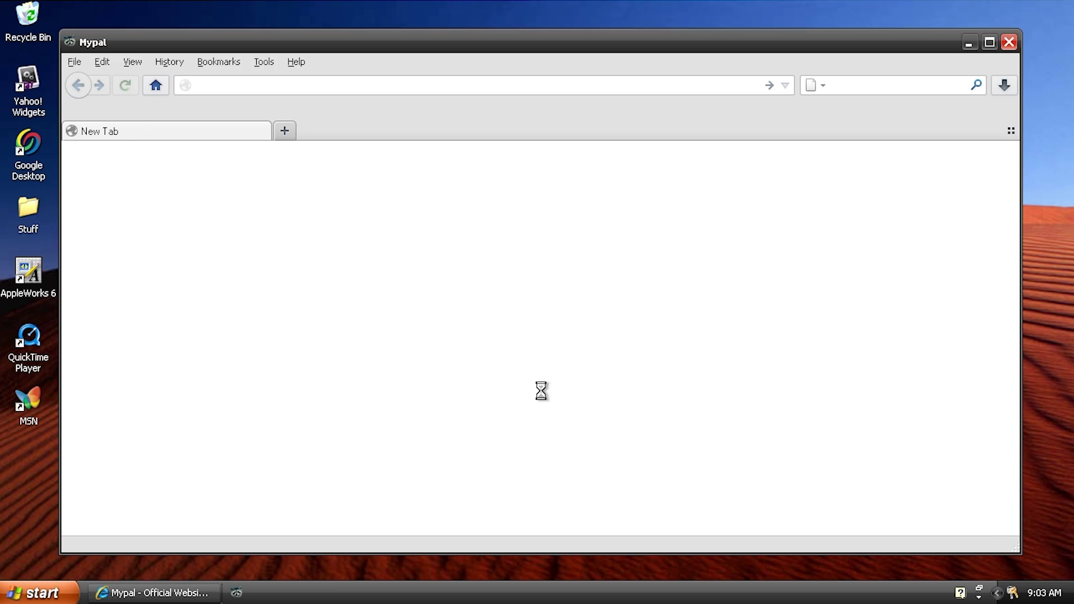